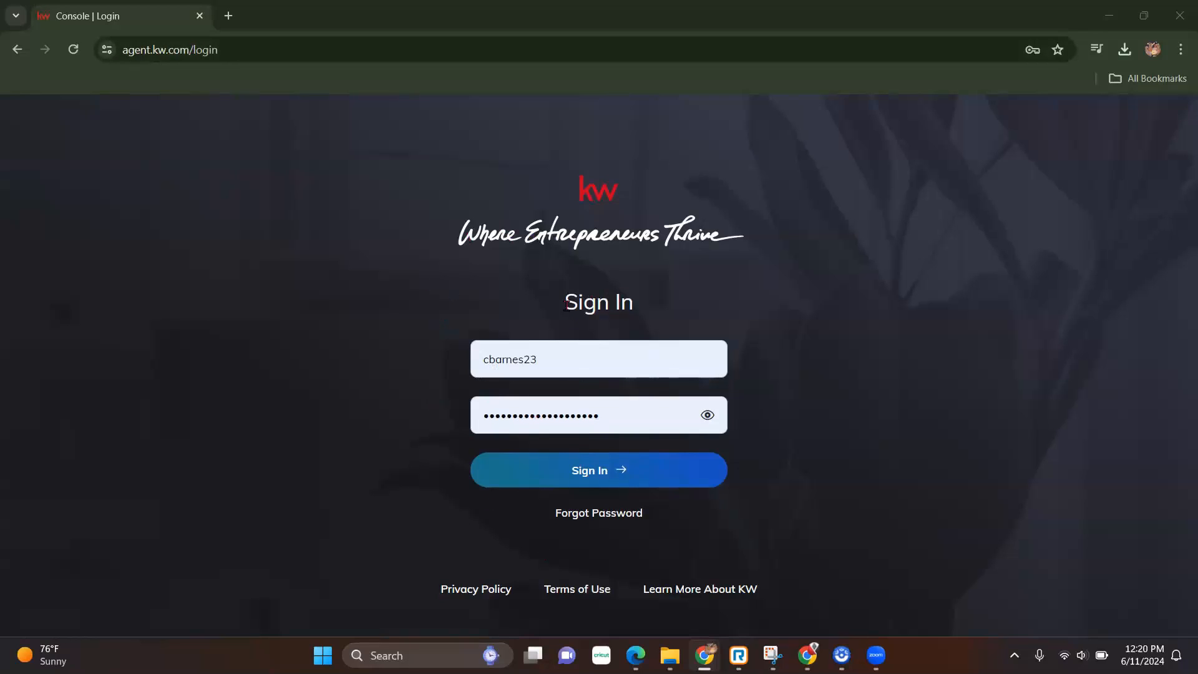
Step: Sign in with the prefilled credentials and open the Social Posts section of Campaigns
{"action": "left_click", "coordinate": [609, 476]}
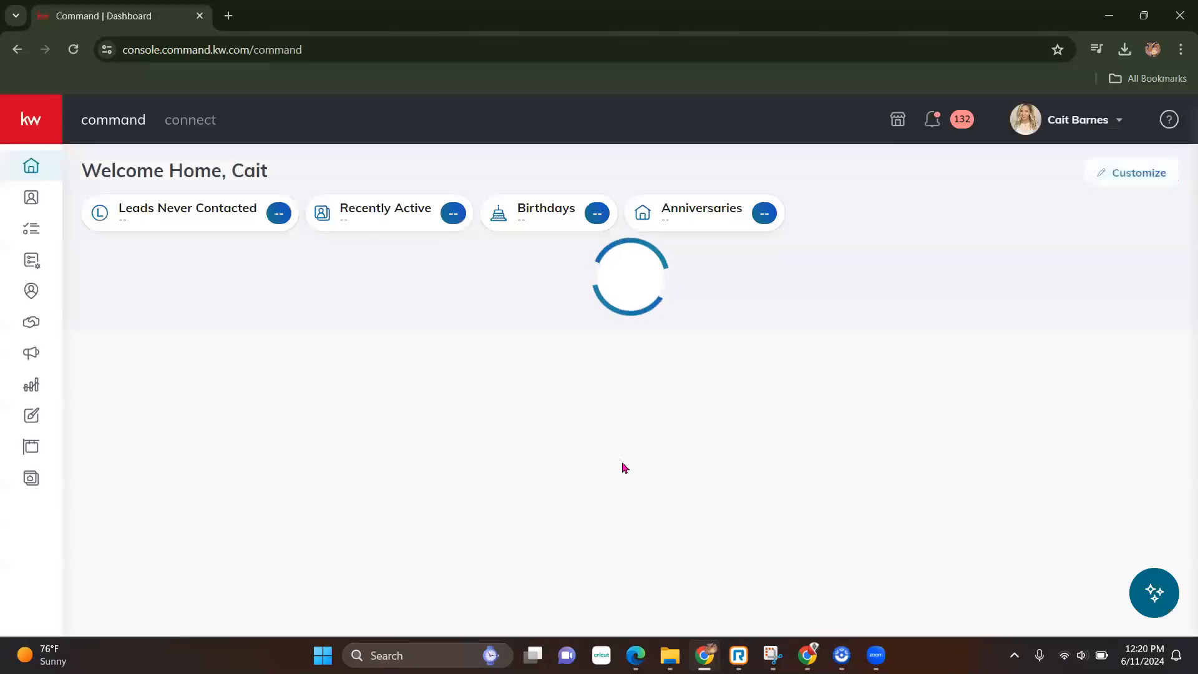
{"action": "left_click", "coordinate": [36, 353]}
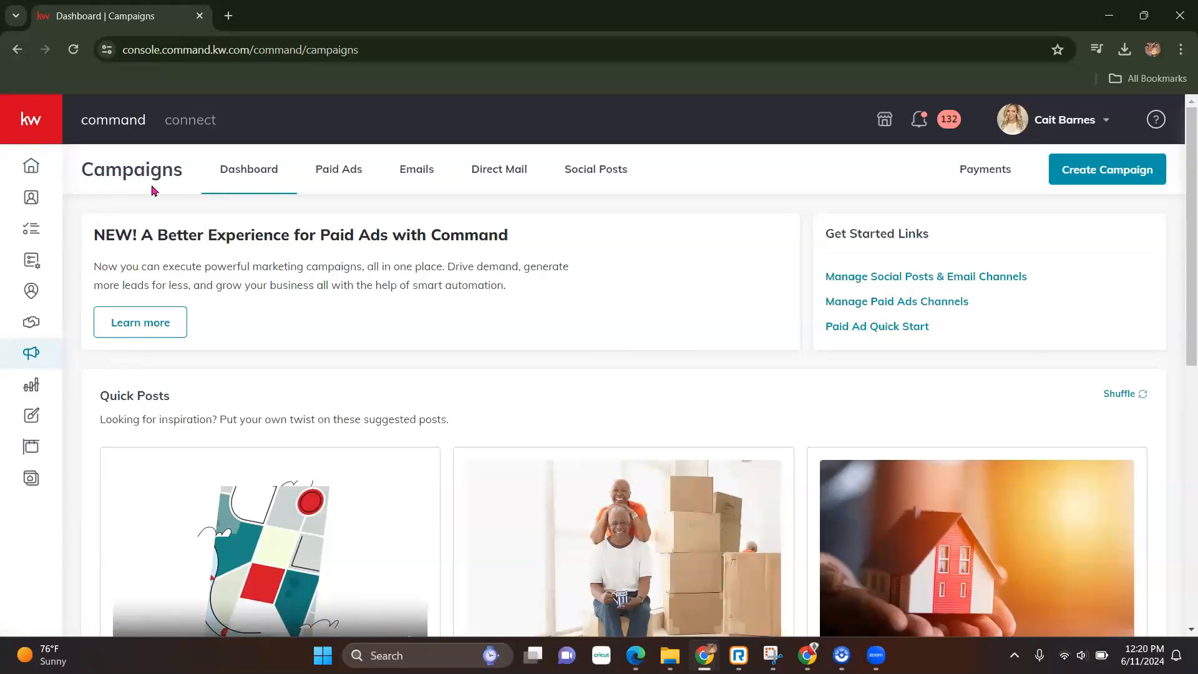
{"action": "left_click", "coordinate": [586, 178]}
{"action": "right_click", "coordinate": [583, 177]}
{"action": "key", "text": "Escape"}
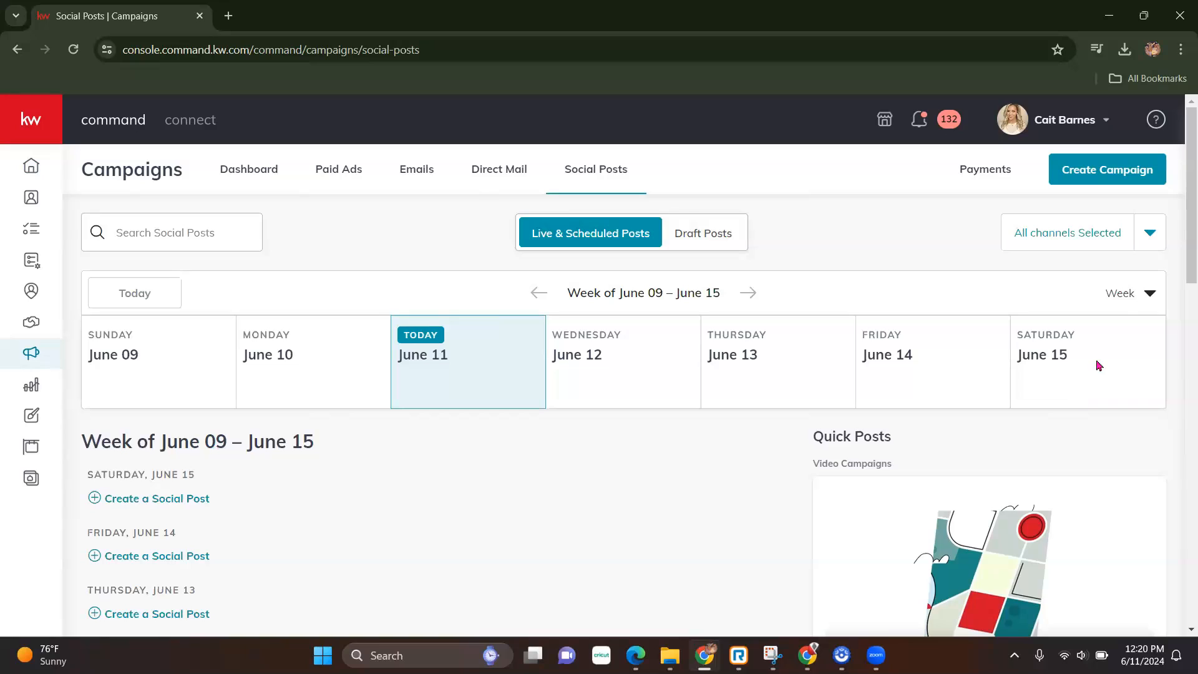
Step: Look through the channels offered by the social posts channel filter
{"action": "left_click", "coordinate": [1134, 242]}
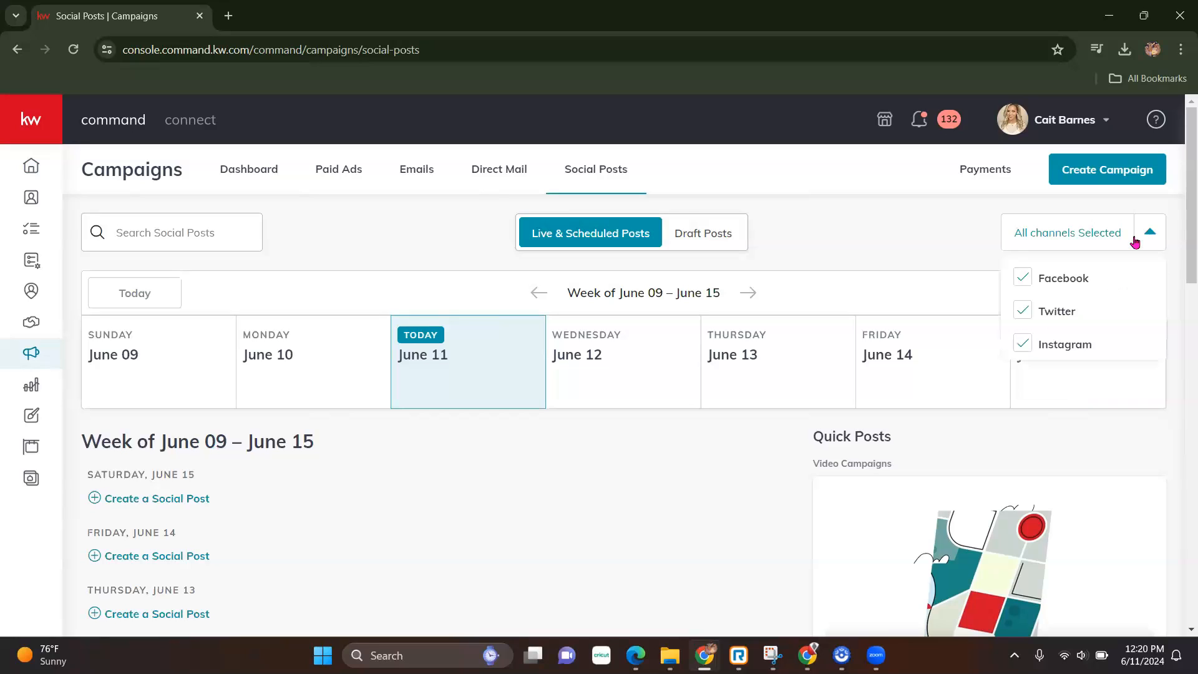
{"action": "left_click", "coordinate": [1024, 342]}
{"action": "left_click", "coordinate": [784, 242]}
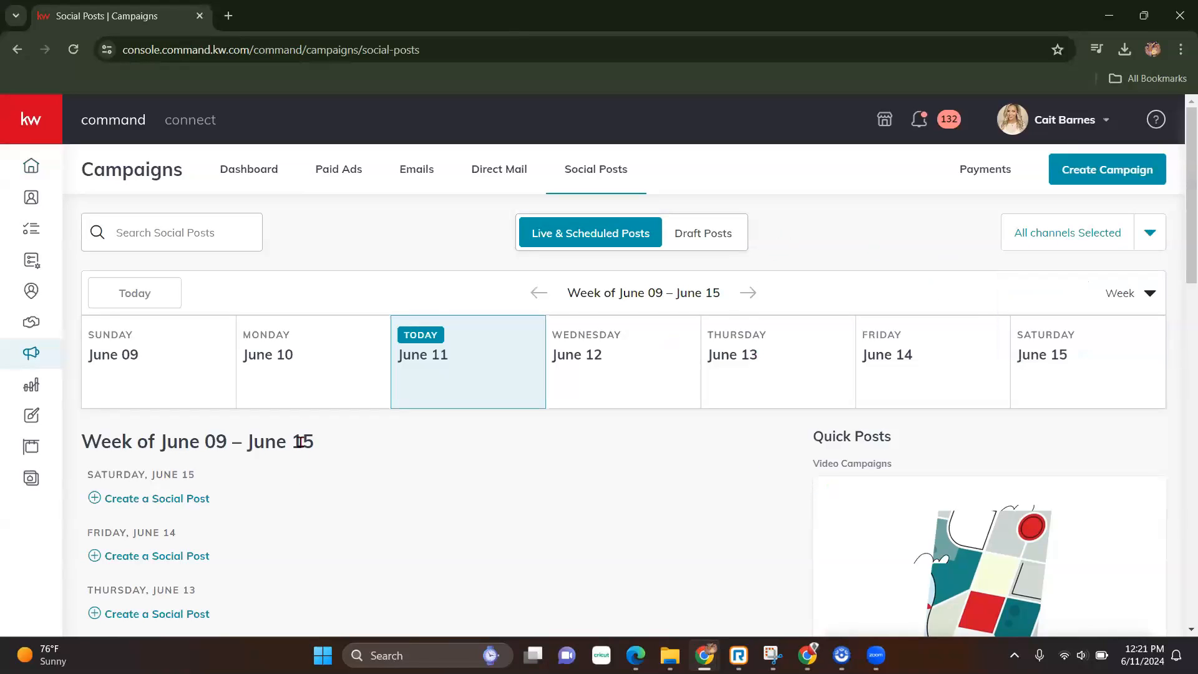
Step: Create a new campaign of the type Social Post
{"action": "scroll", "coordinate": [303, 468], "scroll_direction": "down", "scroll_amount": 1}
{"action": "scroll", "coordinate": [399, 485], "scroll_direction": "up", "scroll_amount": 1}
{"action": "left_click", "coordinate": [1131, 181]}
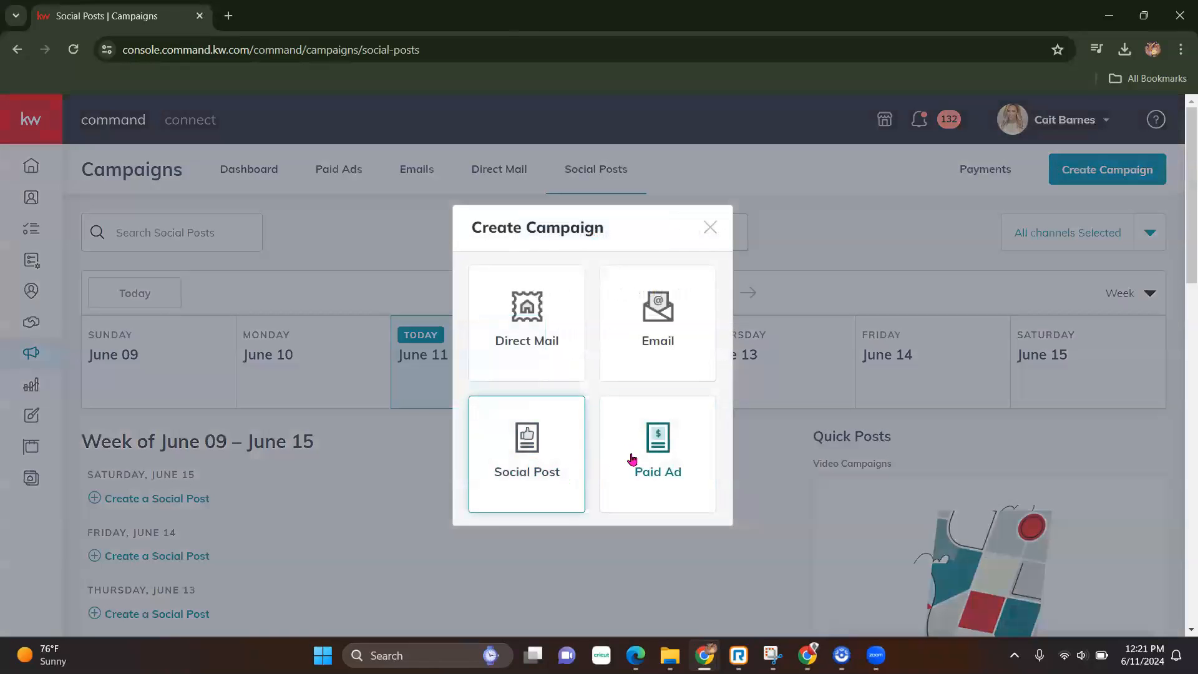
{"action": "left_click", "coordinate": [537, 459]}
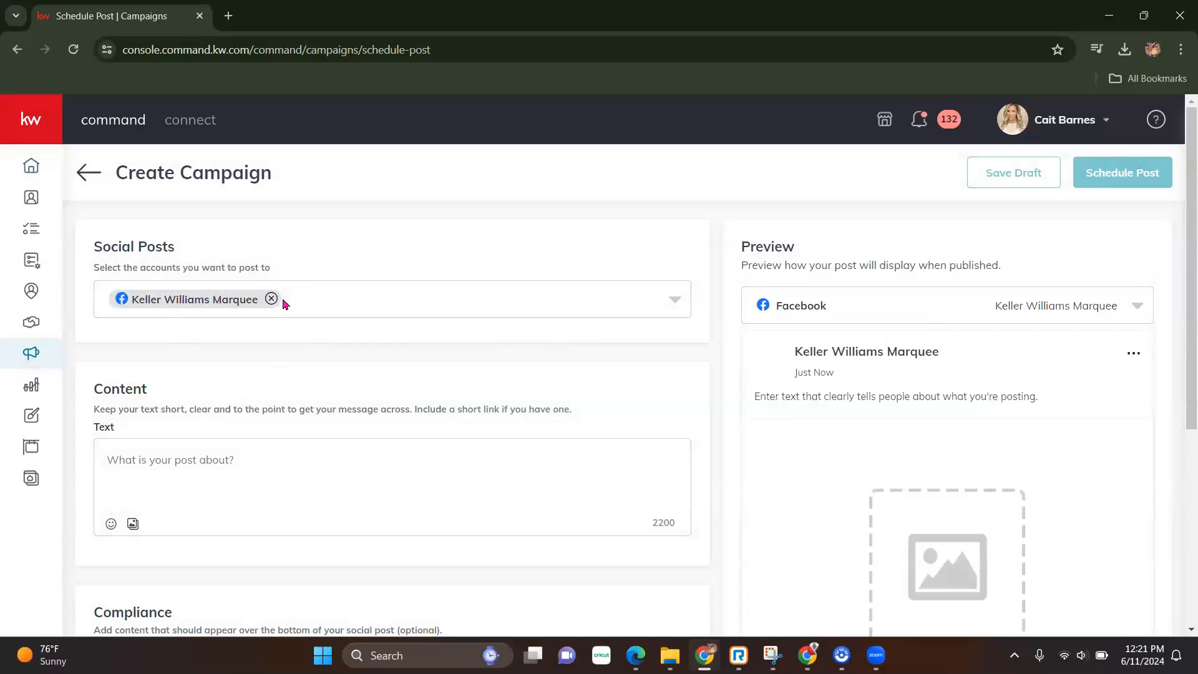
Step: Add the KW Marquee Careers Instagram account to the accounts the post goes to
{"action": "left_click", "coordinate": [682, 303]}
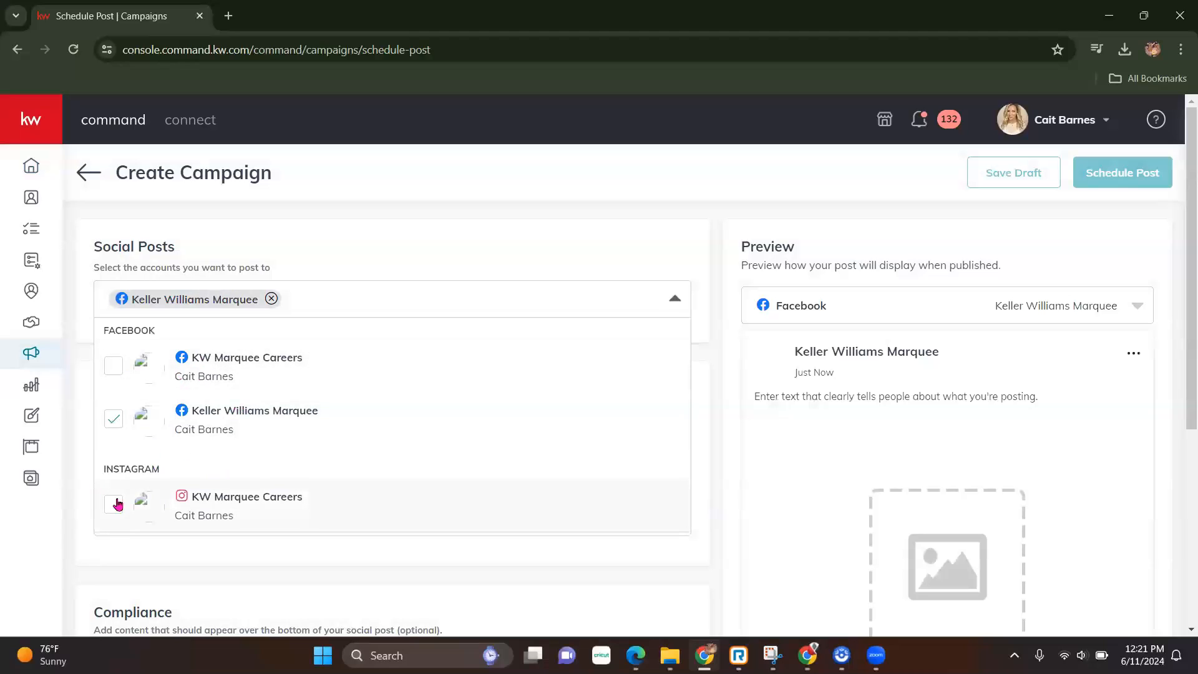
{"action": "left_click", "coordinate": [114, 507]}
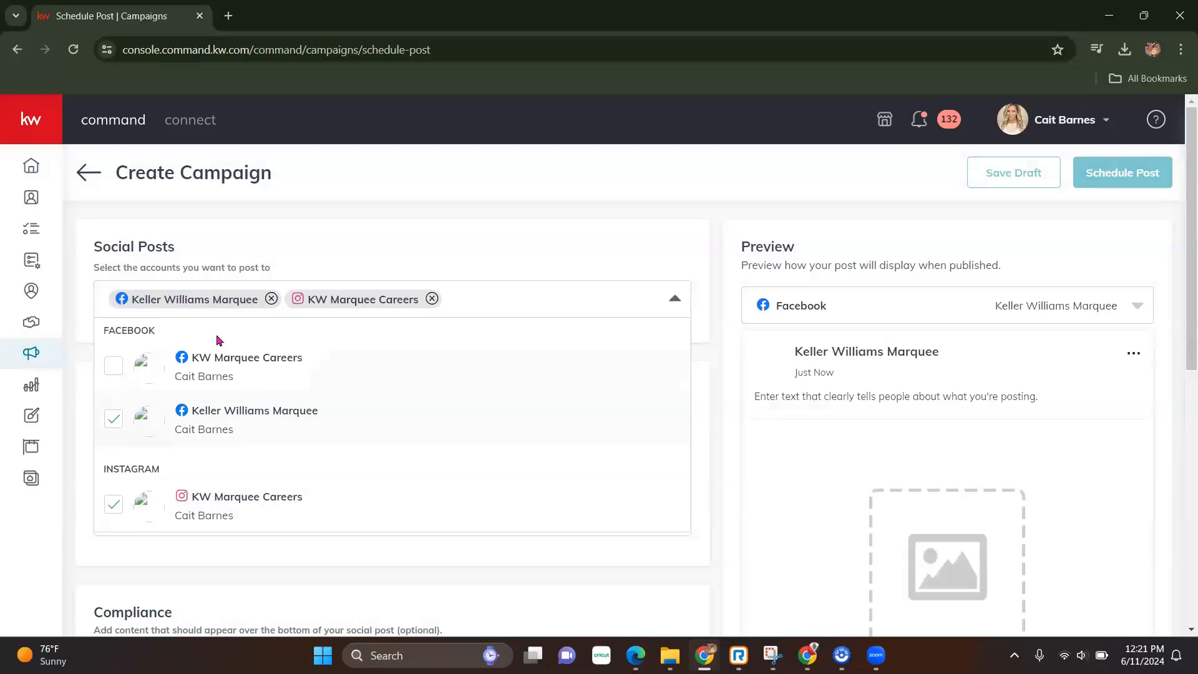
{"action": "left_click", "coordinate": [708, 366]}
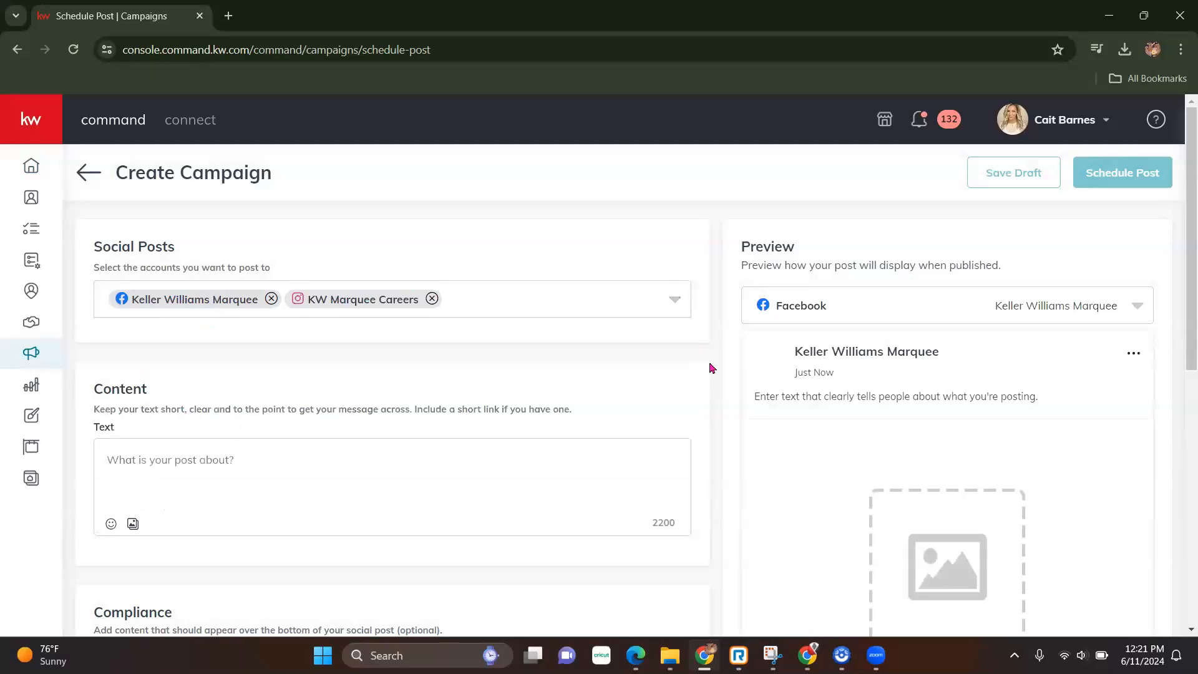
Step: Examine the Facebook and Instagram previews and the remaining sections of the empty post form
{"action": "scroll", "coordinate": [705, 373], "scroll_direction": "down", "scroll_amount": 1}
{"action": "scroll", "coordinate": [702, 372], "scroll_direction": "up", "scroll_amount": 1}
{"action": "left_click_drag", "start_coordinate": [734, 249], "coordinate": [841, 264]}
{"action": "scroll", "coordinate": [815, 307], "scroll_direction": "down", "scroll_amount": 8}
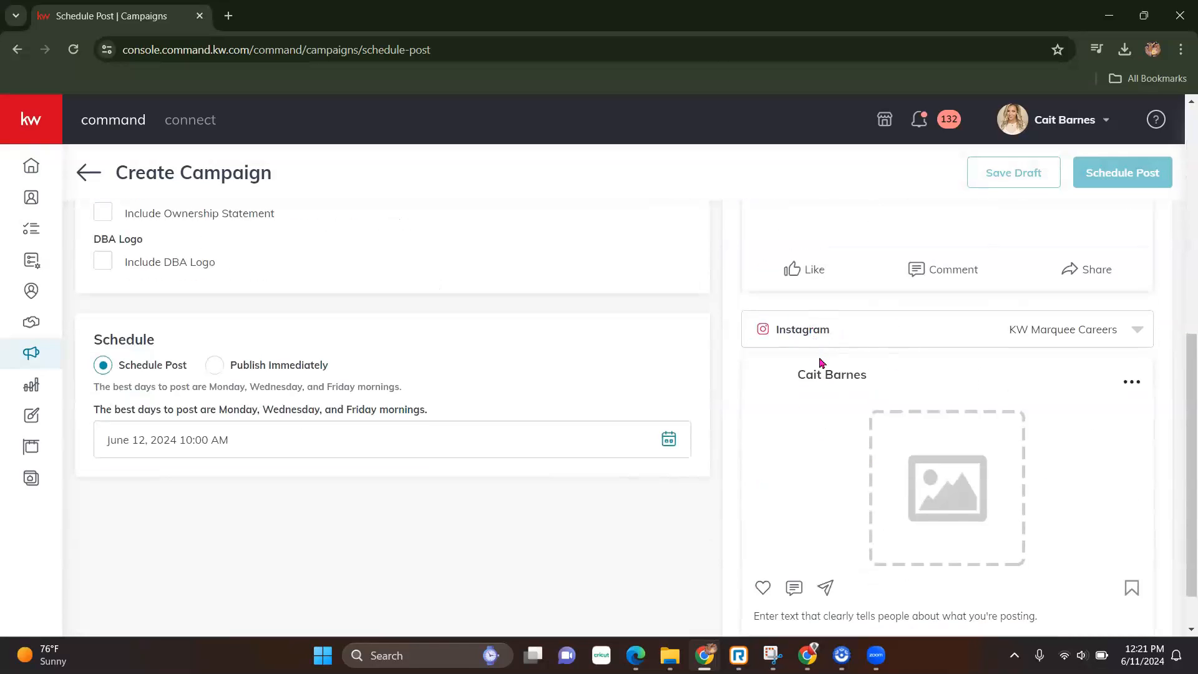
{"action": "scroll", "coordinate": [823, 370], "scroll_direction": "down", "scroll_amount": 1}
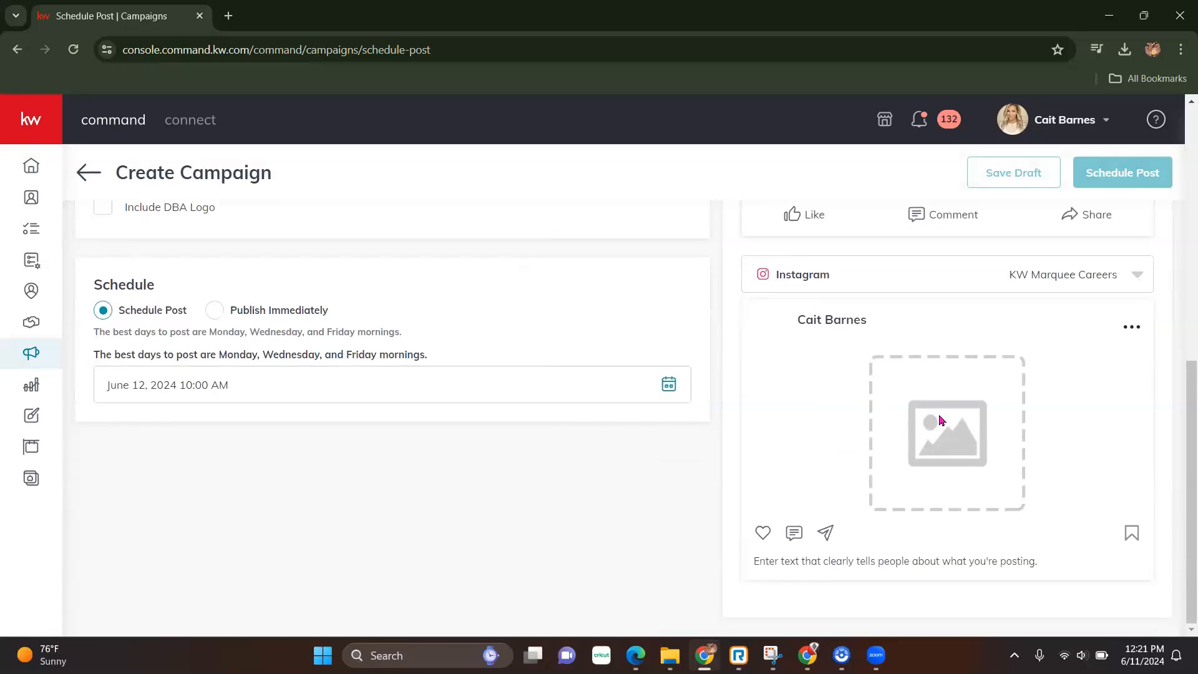
{"action": "scroll", "coordinate": [717, 455], "scroll_direction": "up", "scroll_amount": 6}
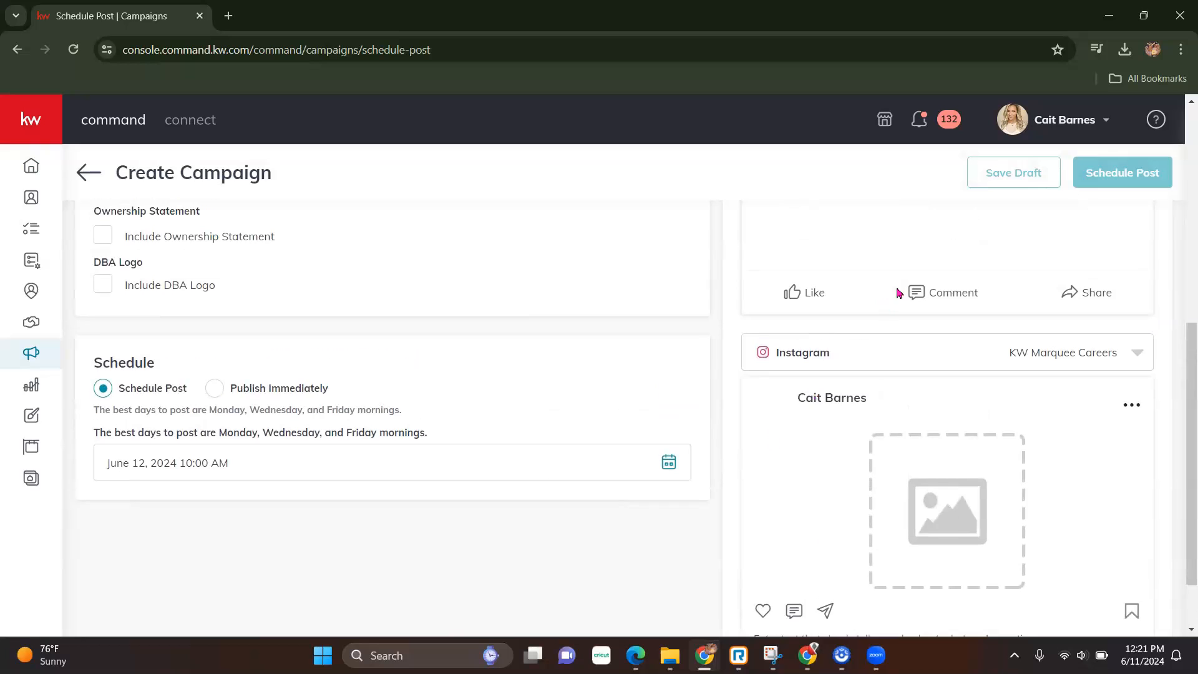
{"action": "scroll", "coordinate": [490, 388], "scroll_direction": "up", "scroll_amount": 2}
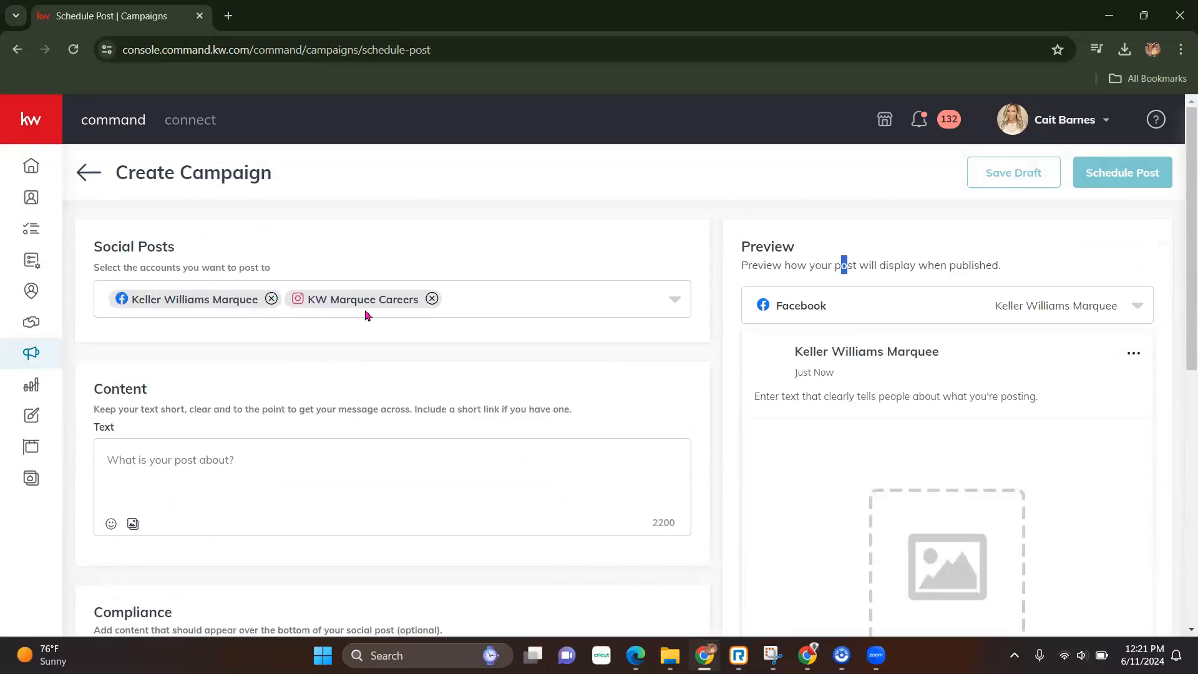
{"action": "scroll", "coordinate": [300, 331], "scroll_direction": "down", "scroll_amount": 4}
{"action": "scroll", "coordinate": [299, 333], "scroll_direction": "up", "scroll_amount": 2}
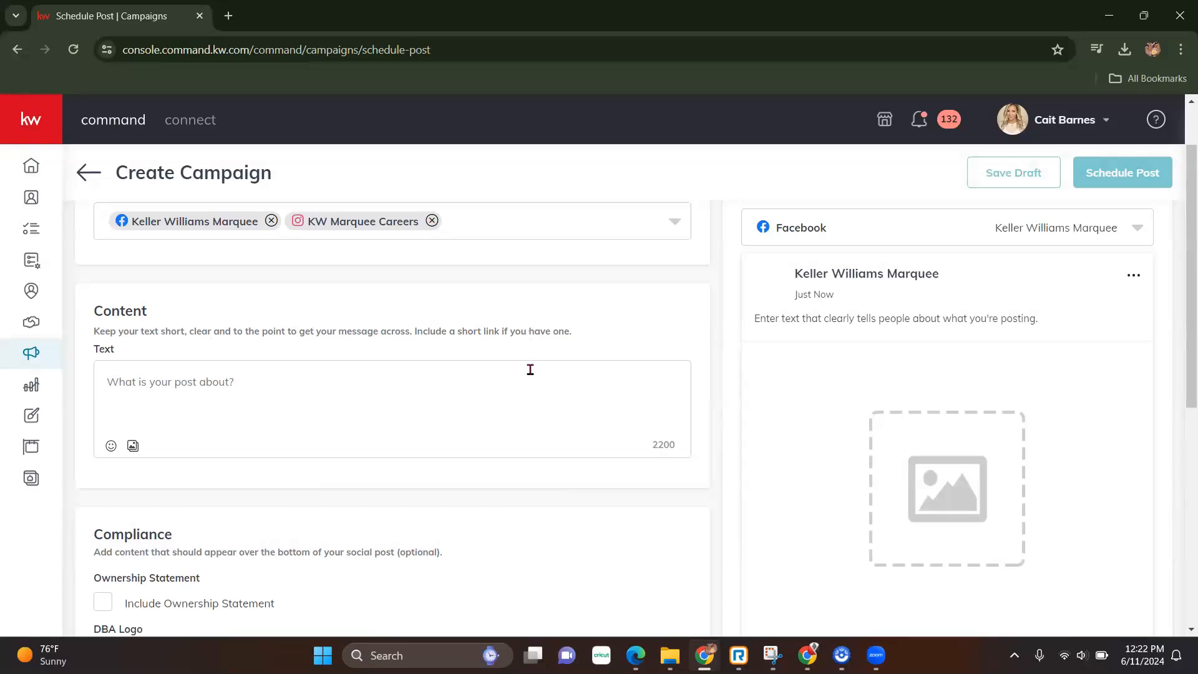
Step: Upload the Happy Father's Day image from the Downloads folder to the post and crop it to Square (1:1)
{"action": "right_click", "coordinate": [204, 386]}
{"action": "left_click", "coordinate": [145, 381]}
{"action": "left_click", "coordinate": [132, 446]}
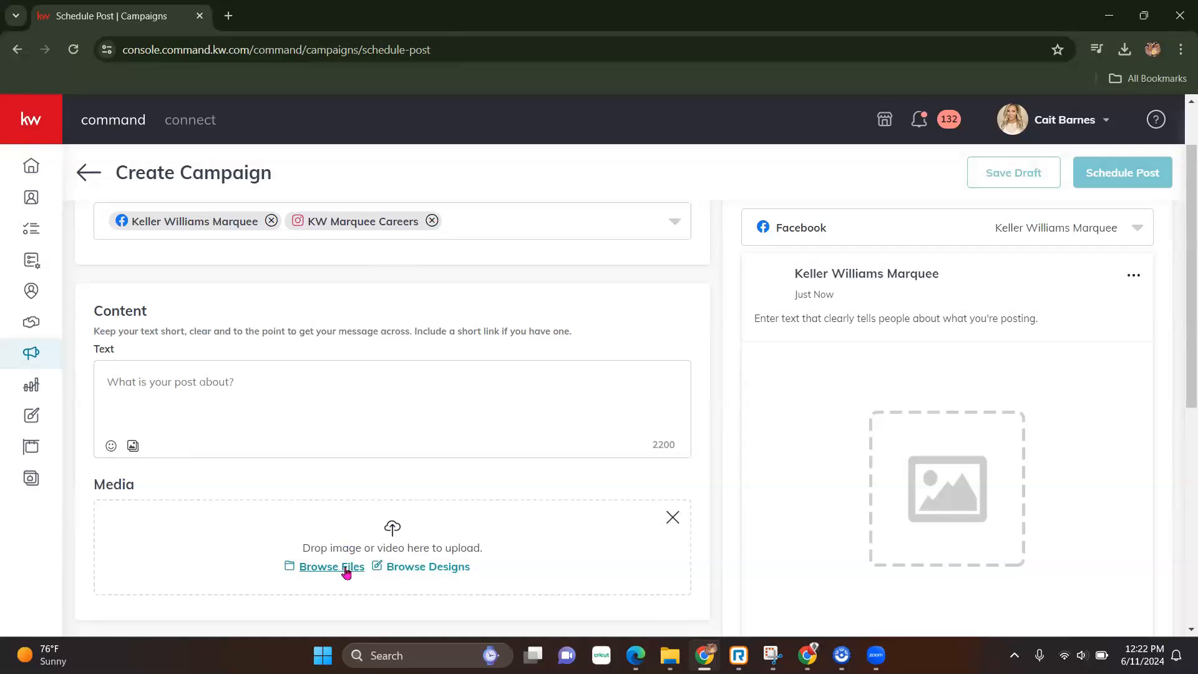
{"action": "left_click", "coordinate": [346, 569]}
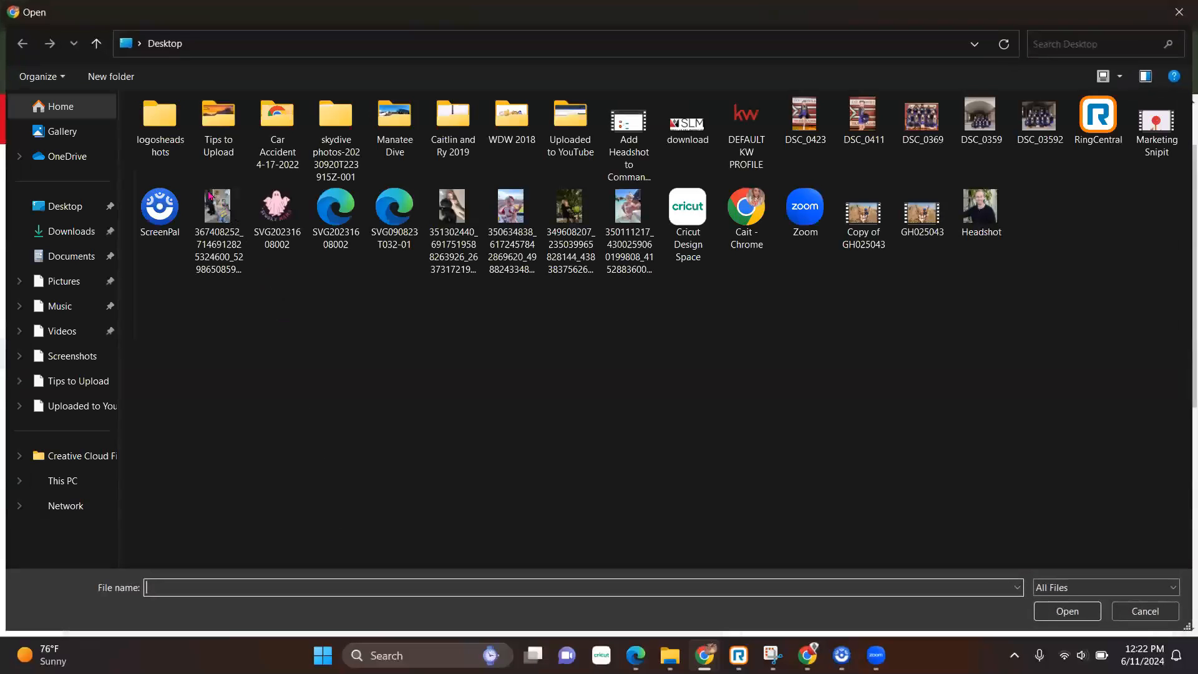
{"action": "left_click", "coordinate": [71, 231]}
{"action": "left_click", "coordinate": [228, 189]}
{"action": "double_click", "coordinate": [227, 189]}
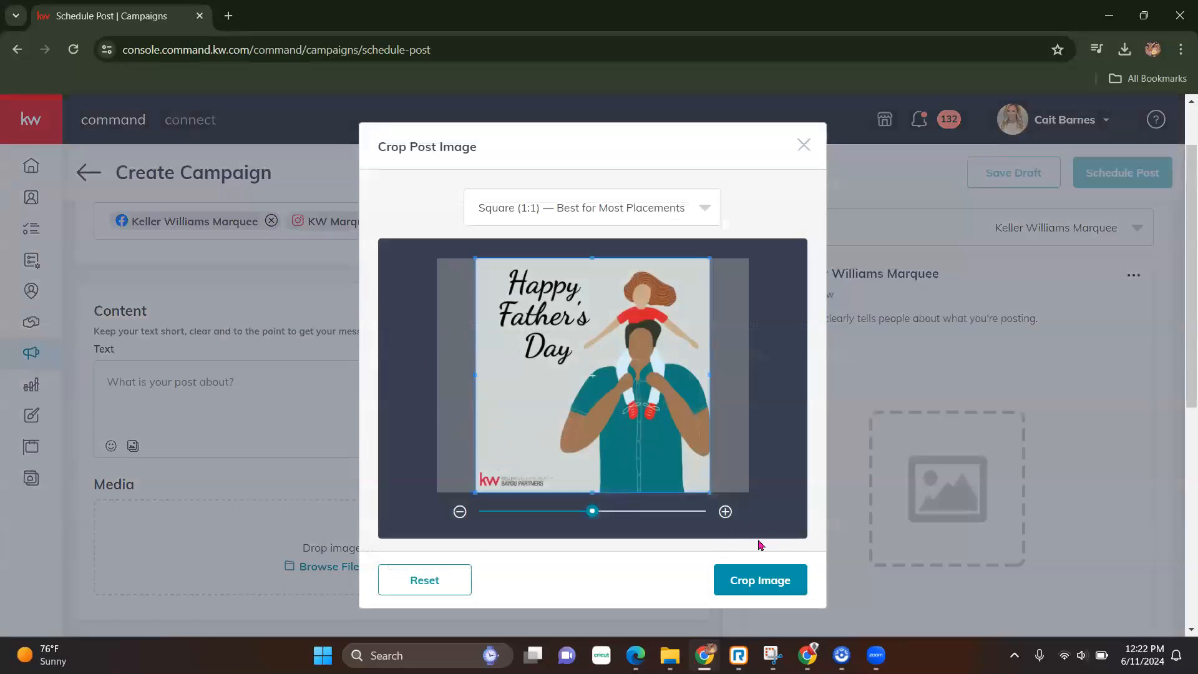
{"action": "left_click", "coordinate": [747, 582]}
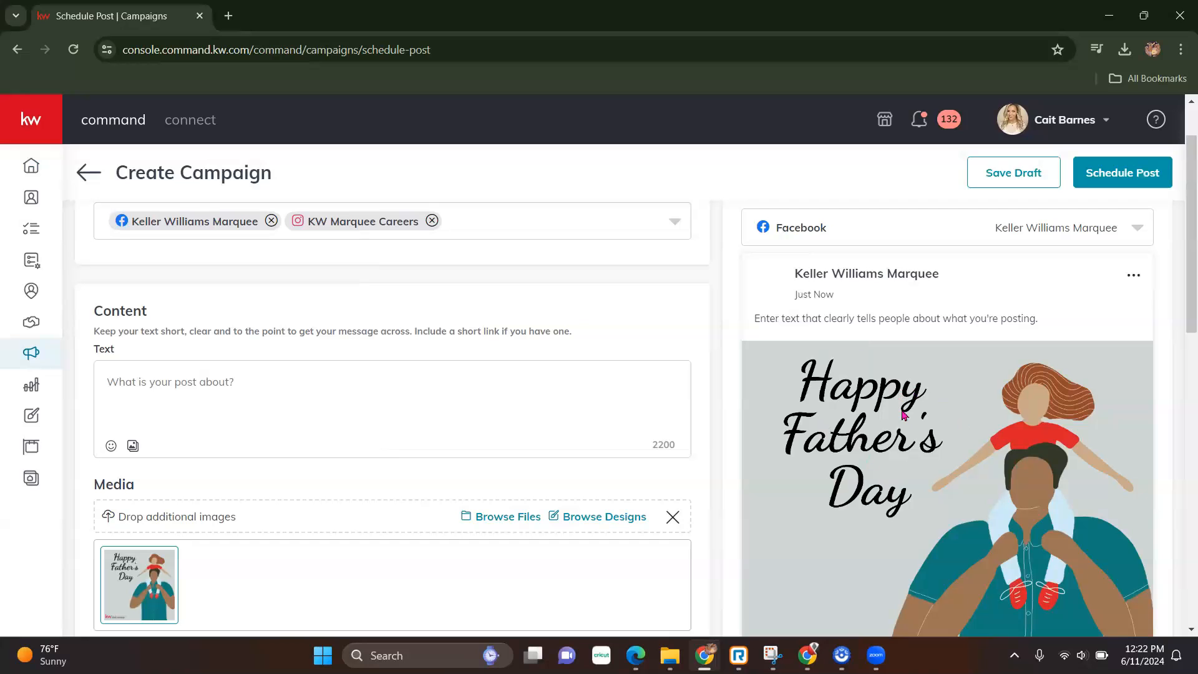
Step: Check the image in the post previews and enter "Happy Father's Day!" as the post text
{"action": "scroll", "coordinate": [923, 445], "scroll_direction": "down", "scroll_amount": 3}
{"action": "scroll", "coordinate": [992, 427], "scroll_direction": "up", "scroll_amount": 3}
{"action": "scroll", "coordinate": [968, 417], "scroll_direction": "down", "scroll_amount": 10}
{"action": "scroll", "coordinate": [991, 454], "scroll_direction": "up", "scroll_amount": 10}
{"action": "left_click", "coordinate": [213, 304]}
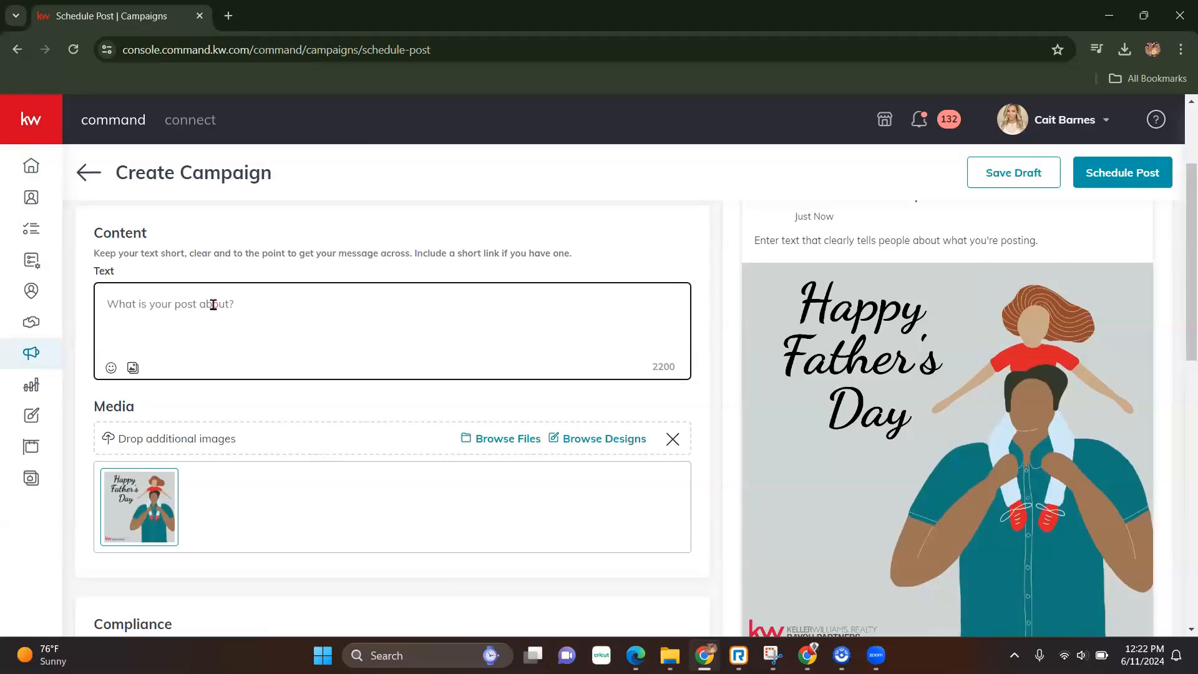
{"action": "type", "text": "Happy "}
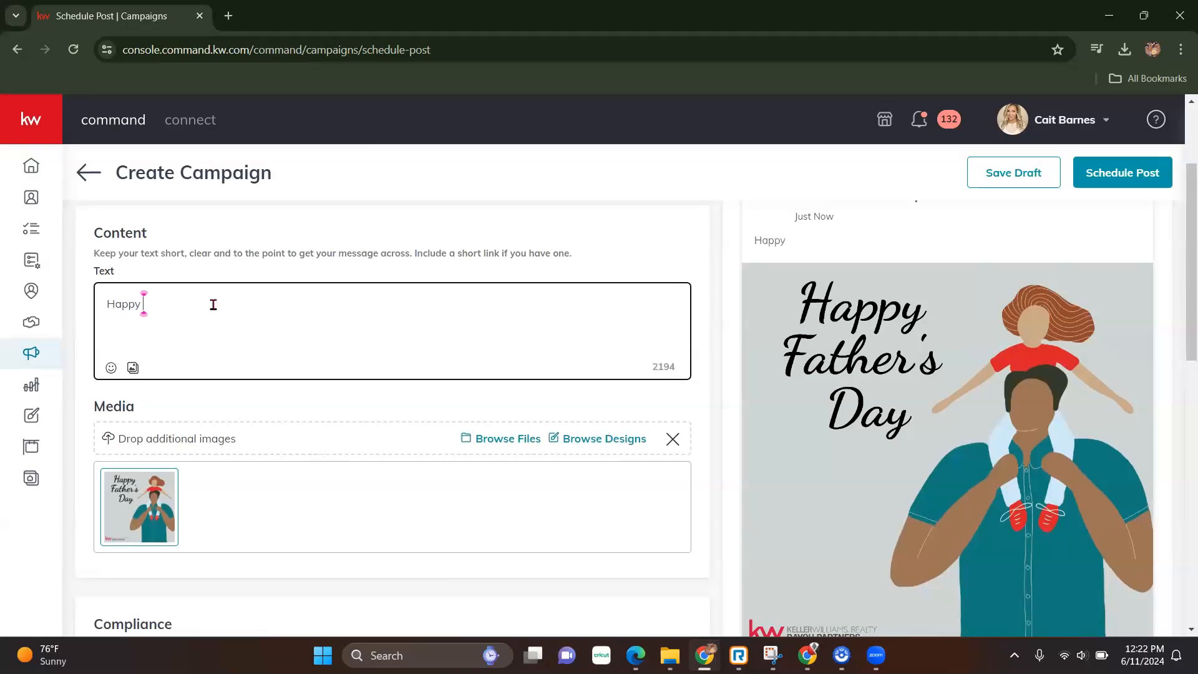
{"action": "type", "text": "Father's Day!"}
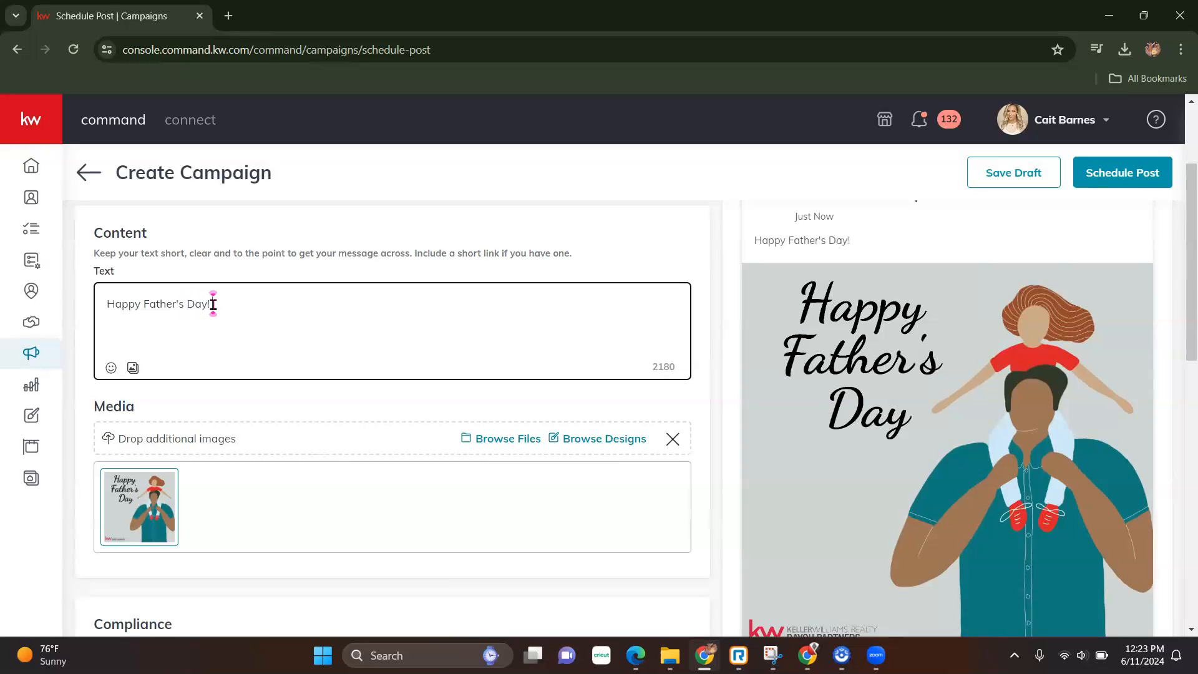
Step: Insert the shirt-and-tie emoji after the greeting and reopen the emoji picker
{"action": "left_click", "coordinate": [111, 368]}
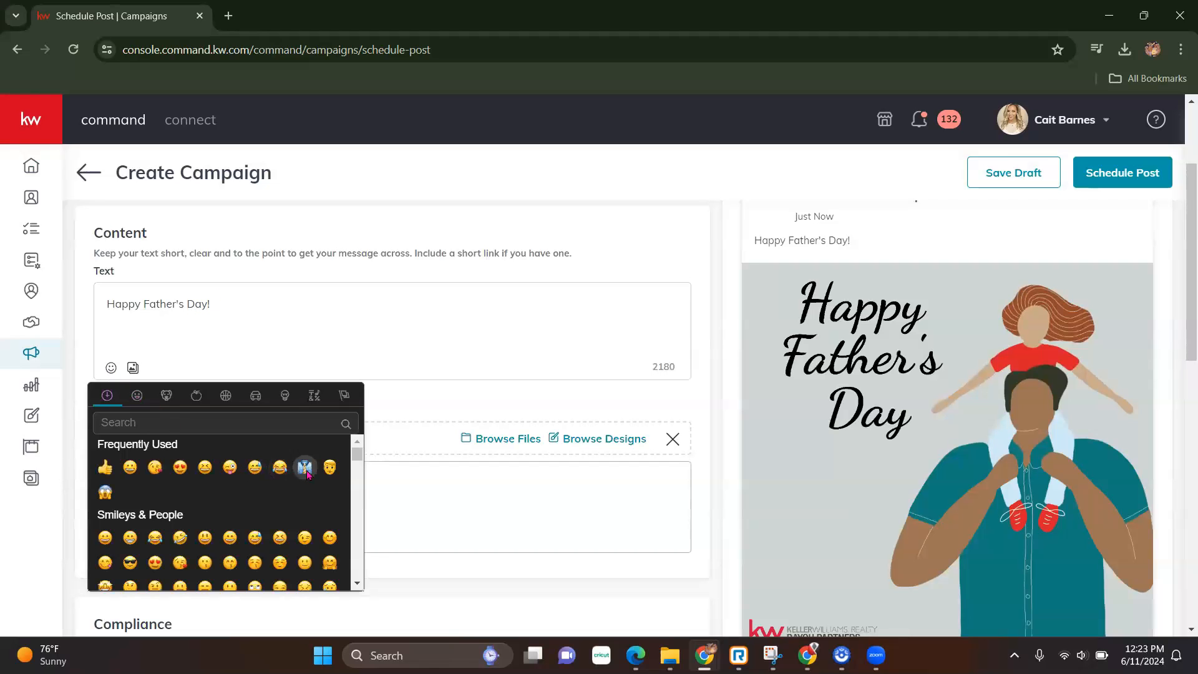
{"action": "left_click", "coordinate": [305, 468]}
{"action": "left_click", "coordinate": [111, 368]}
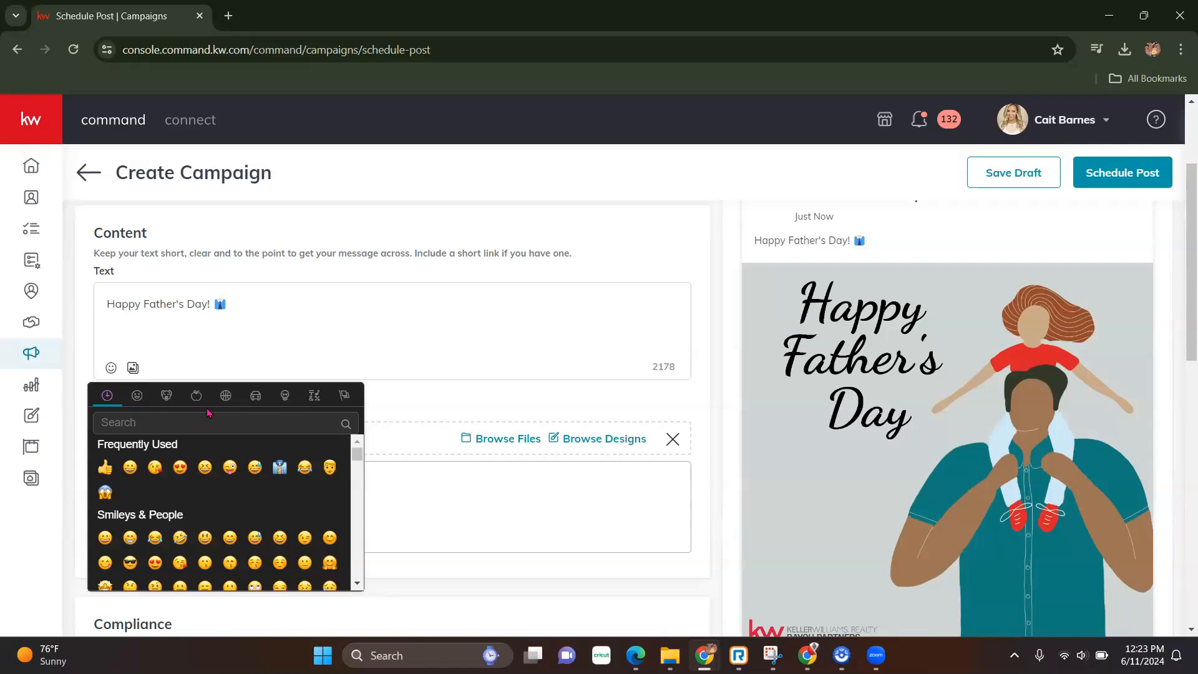
{"action": "type", "text": "bbq"}
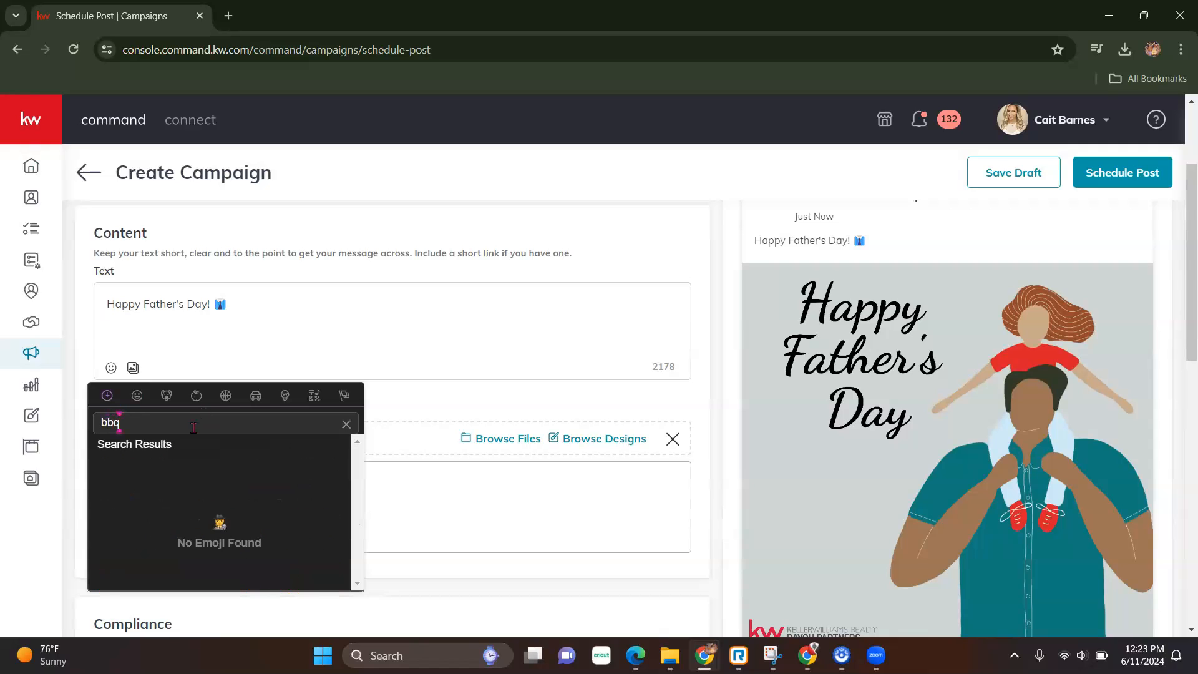
{"action": "key", "text": "BackSpace"}
{"action": "key", "text": "BackSpace"}
{"action": "key", "text": "BackSpace"}
Step: Search the emojis for "dad" and insert the man emoji into the post text
{"action": "type", "text": "dad"}
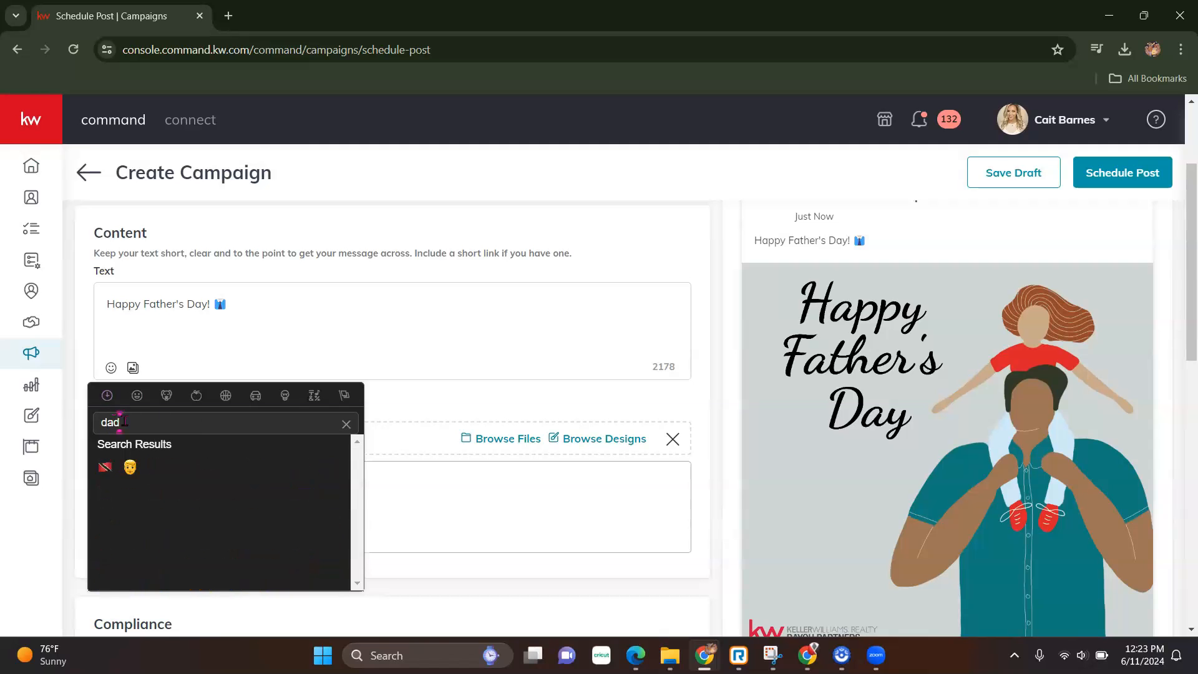
{"action": "left_click", "coordinate": [130, 467]}
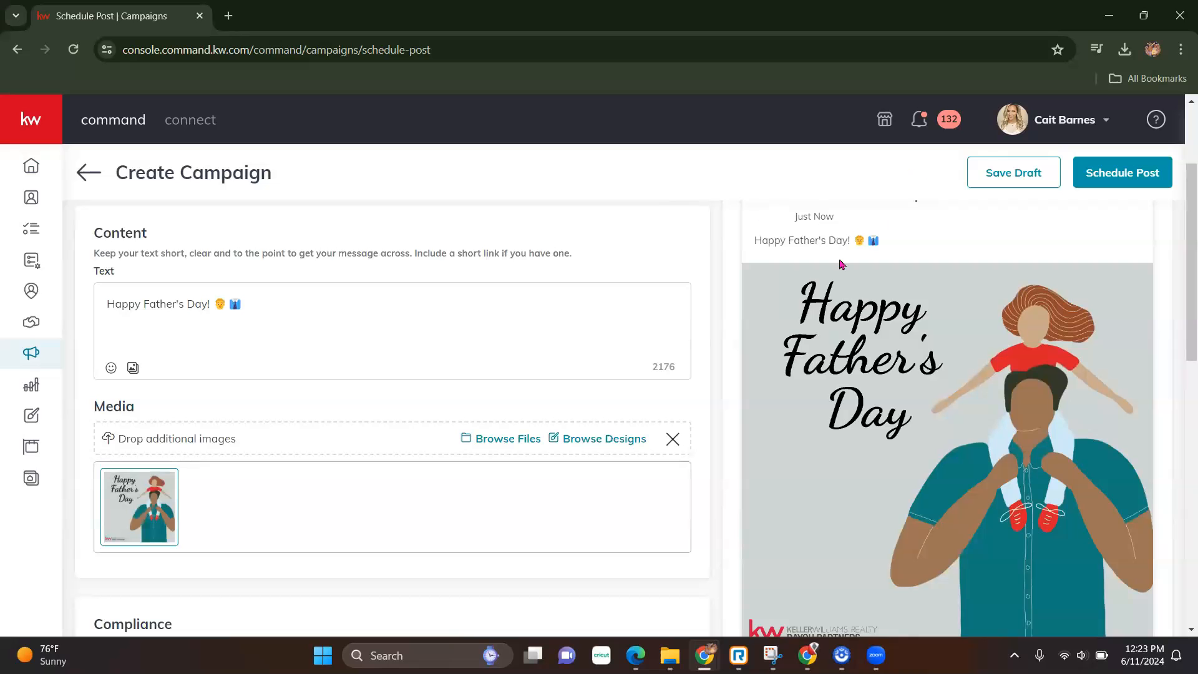
Step: Review the post previews and include the ownership statement "Each office is independently owned and operated." under Compliance
{"action": "scroll", "coordinate": [800, 593], "scroll_direction": "down", "scroll_amount": 10}
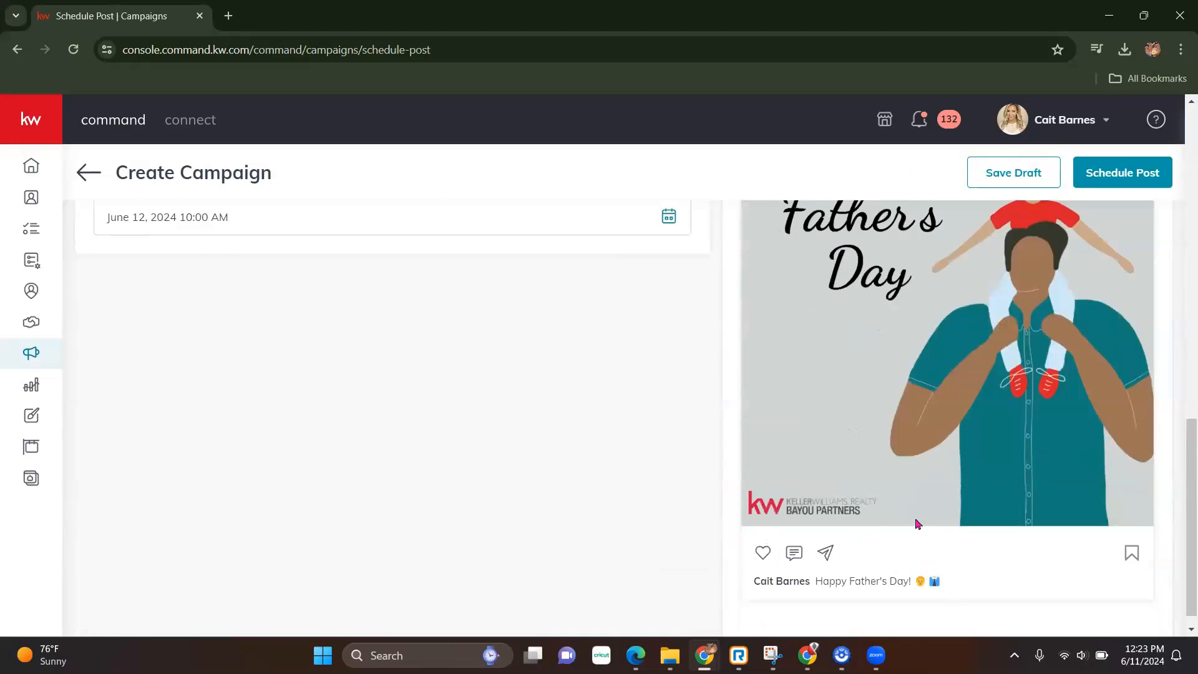
{"action": "scroll", "coordinate": [909, 497], "scroll_direction": "up", "scroll_amount": 10}
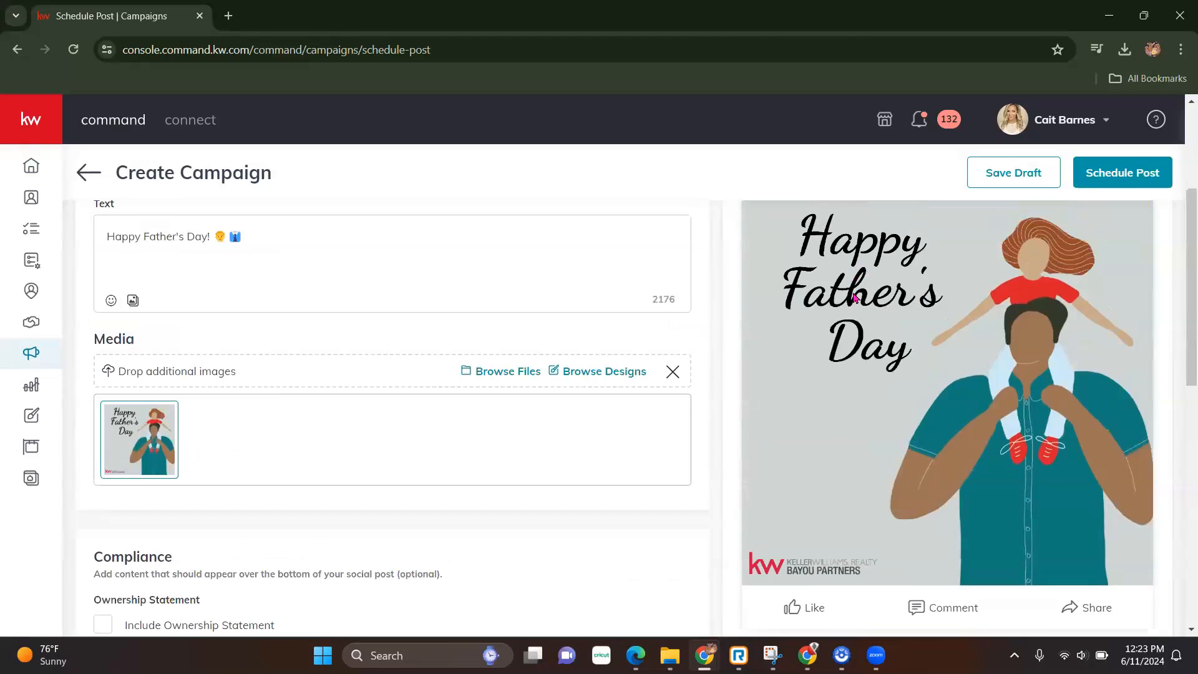
{"action": "scroll", "coordinate": [855, 297], "scroll_direction": "up", "scroll_amount": 3}
{"action": "scroll", "coordinate": [459, 447], "scroll_direction": "down", "scroll_amount": 3}
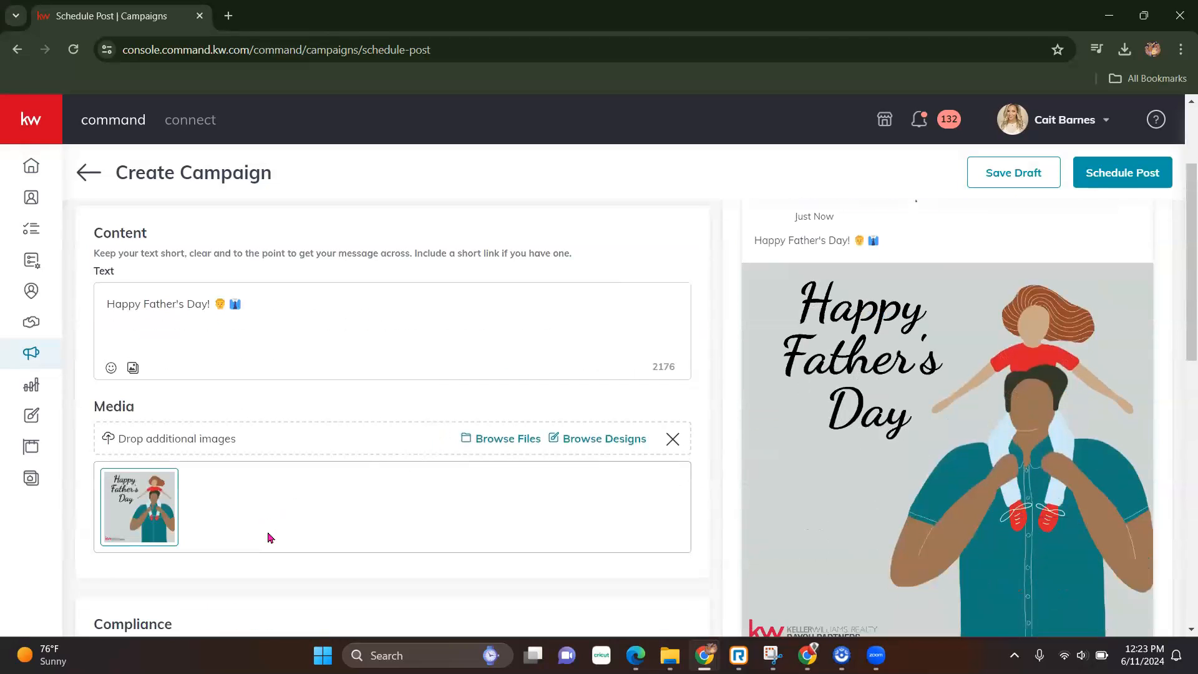
{"action": "scroll", "coordinate": [268, 536], "scroll_direction": "down", "scroll_amount": 2}
{"action": "left_click", "coordinate": [110, 541]}
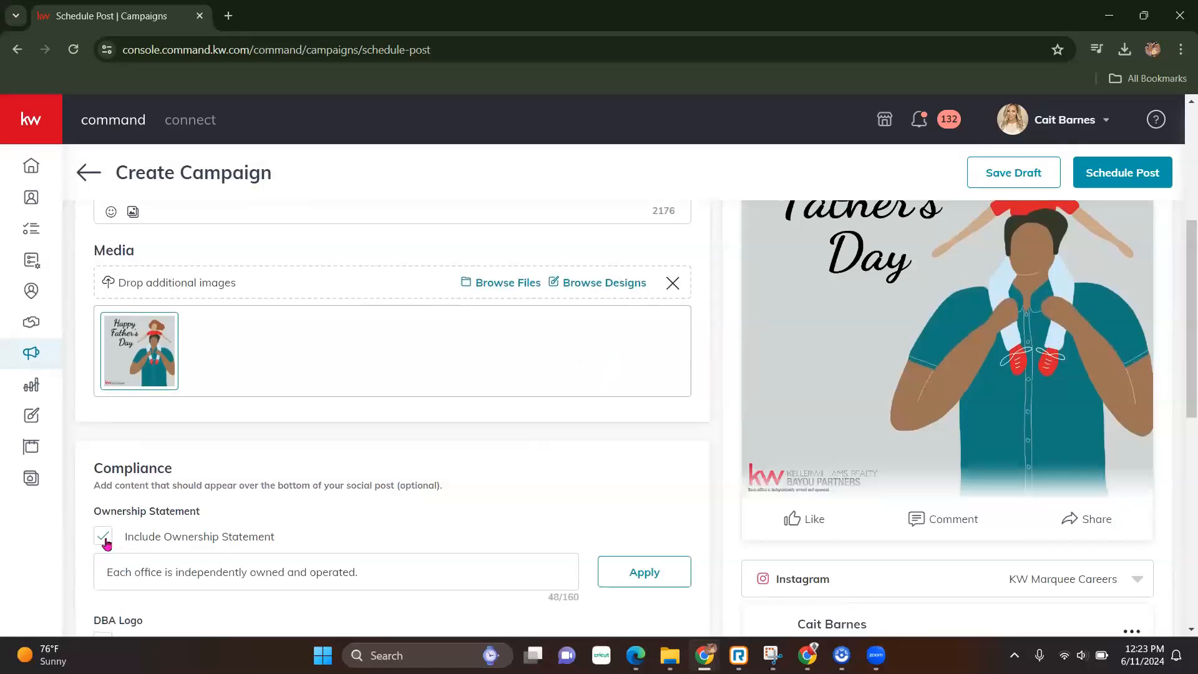
{"action": "scroll", "coordinate": [104, 541], "scroll_direction": "down", "scroll_amount": 2}
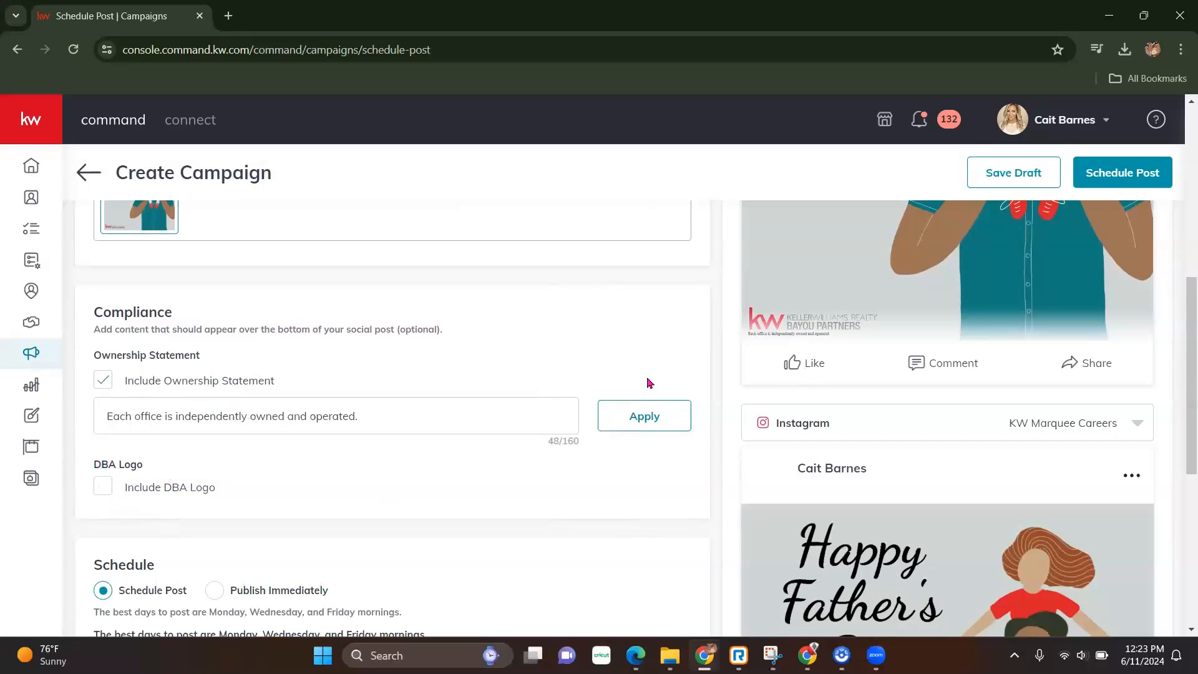
Step: Schedule the post for June 16, 2024 at 8:00 AM, leaving the DBA logo off
{"action": "scroll", "coordinate": [521, 548], "scroll_direction": "down", "scroll_amount": 1}
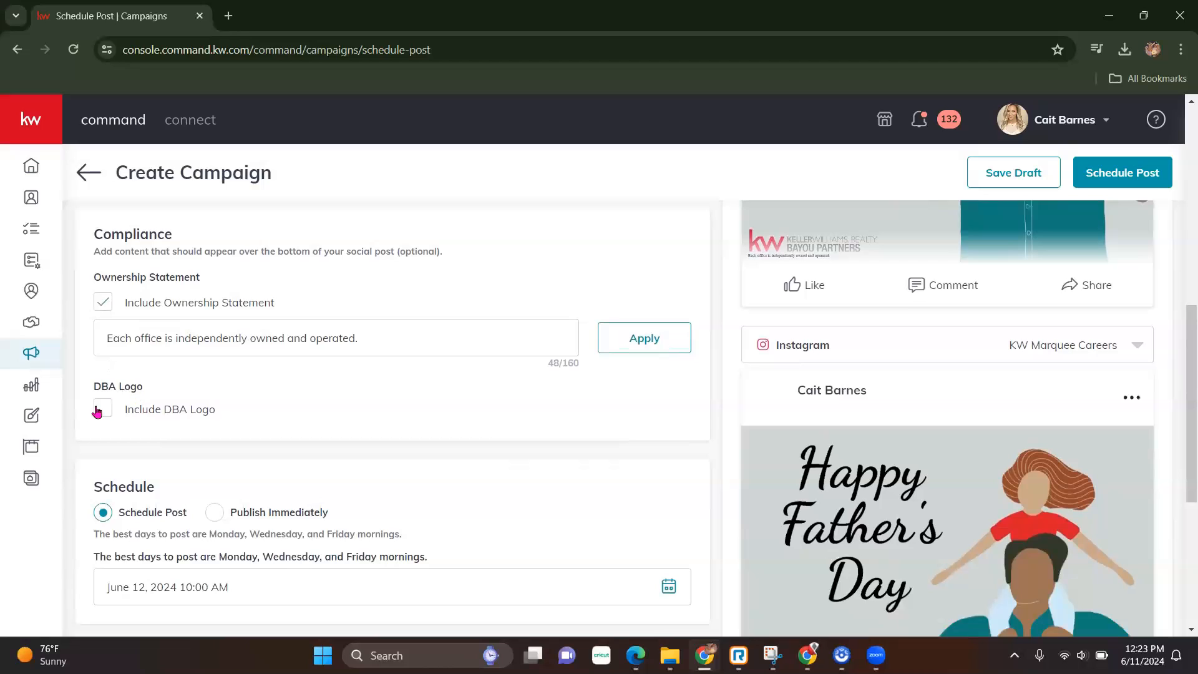
{"action": "scroll", "coordinate": [232, 468], "scroll_direction": "down", "scroll_amount": 2}
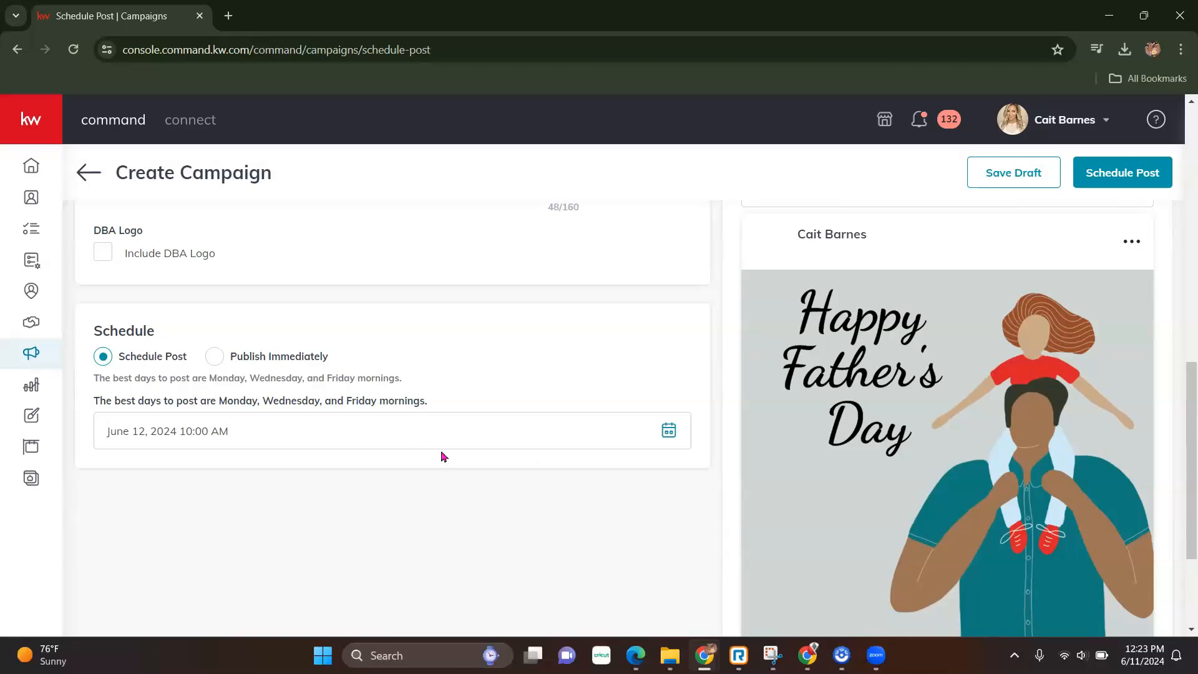
{"action": "left_click", "coordinate": [670, 430]}
{"action": "scroll", "coordinate": [293, 495], "scroll_direction": "down", "scroll_amount": 3}
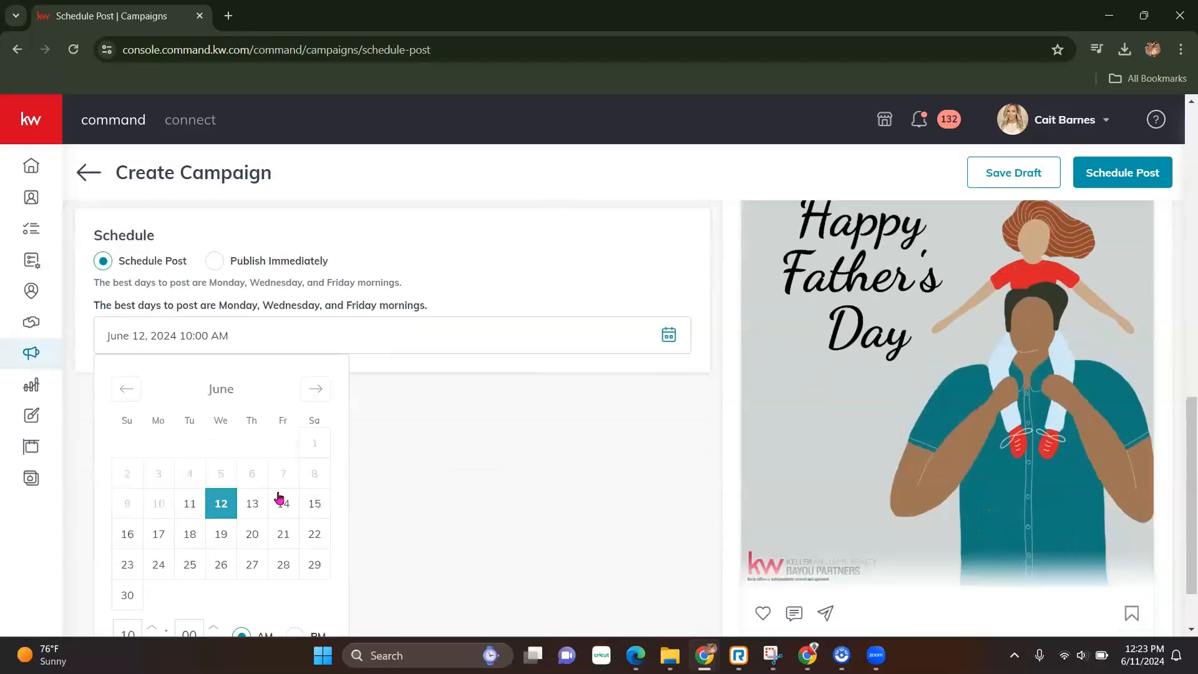
{"action": "left_click", "coordinate": [131, 482]}
{"action": "scroll", "coordinate": [252, 504], "scroll_direction": "down", "scroll_amount": 1}
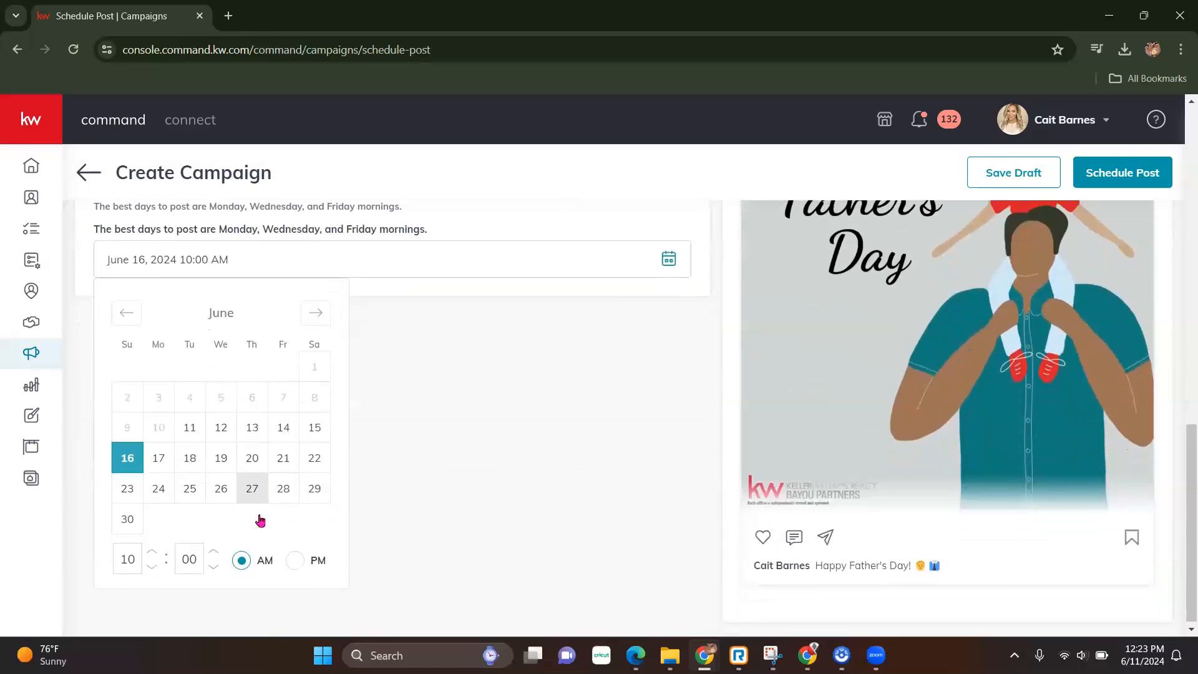
{"action": "left_click", "coordinate": [153, 564]}
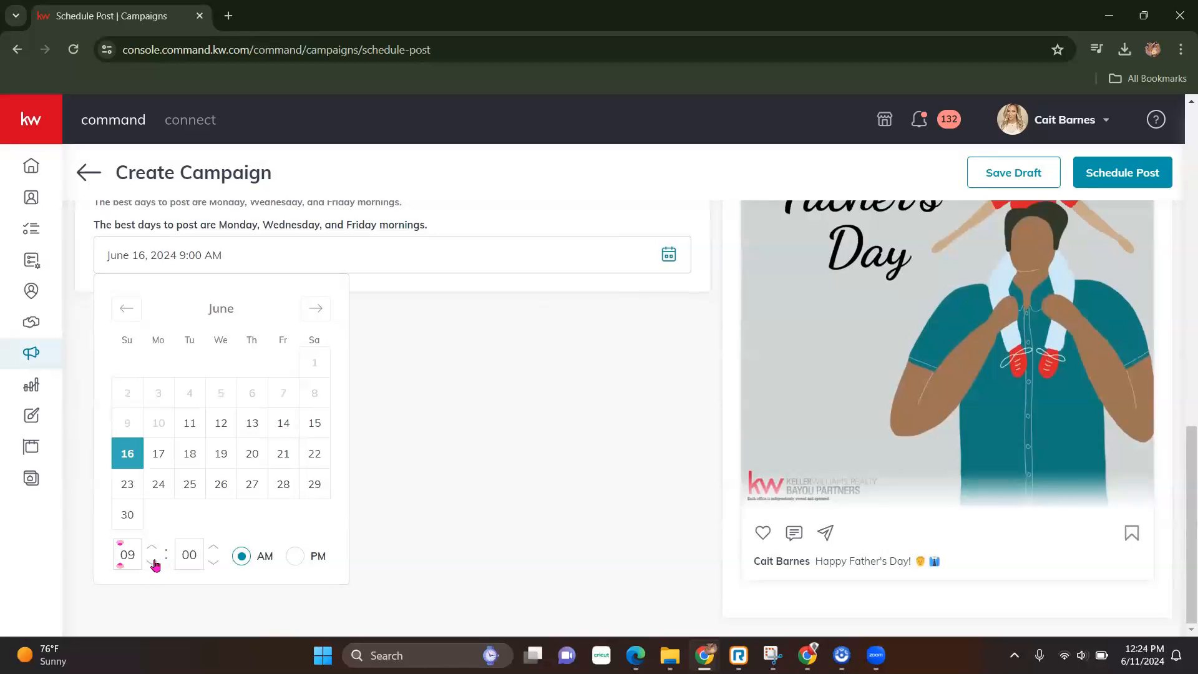
{"action": "left_click", "coordinate": [417, 472]}
Step: Review the Facebook and Instagram versions of the post and confirm scheduling it
{"action": "scroll", "coordinate": [405, 450], "scroll_direction": "up", "scroll_amount": 2}
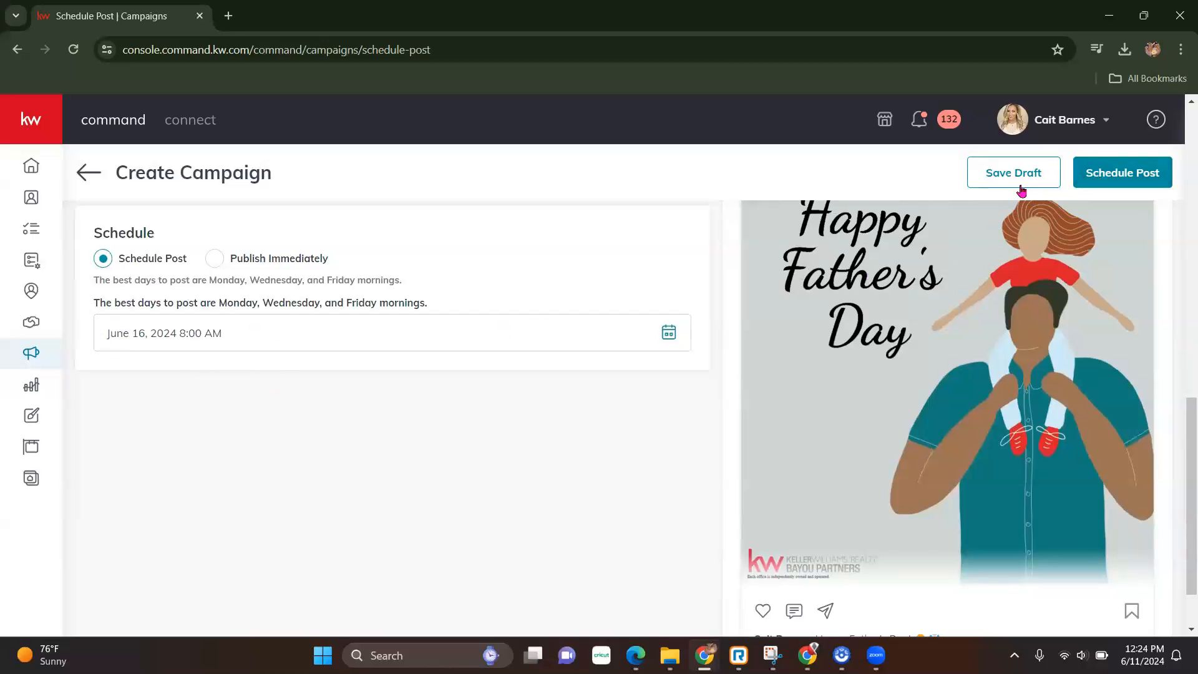
{"action": "left_click", "coordinate": [1098, 179]}
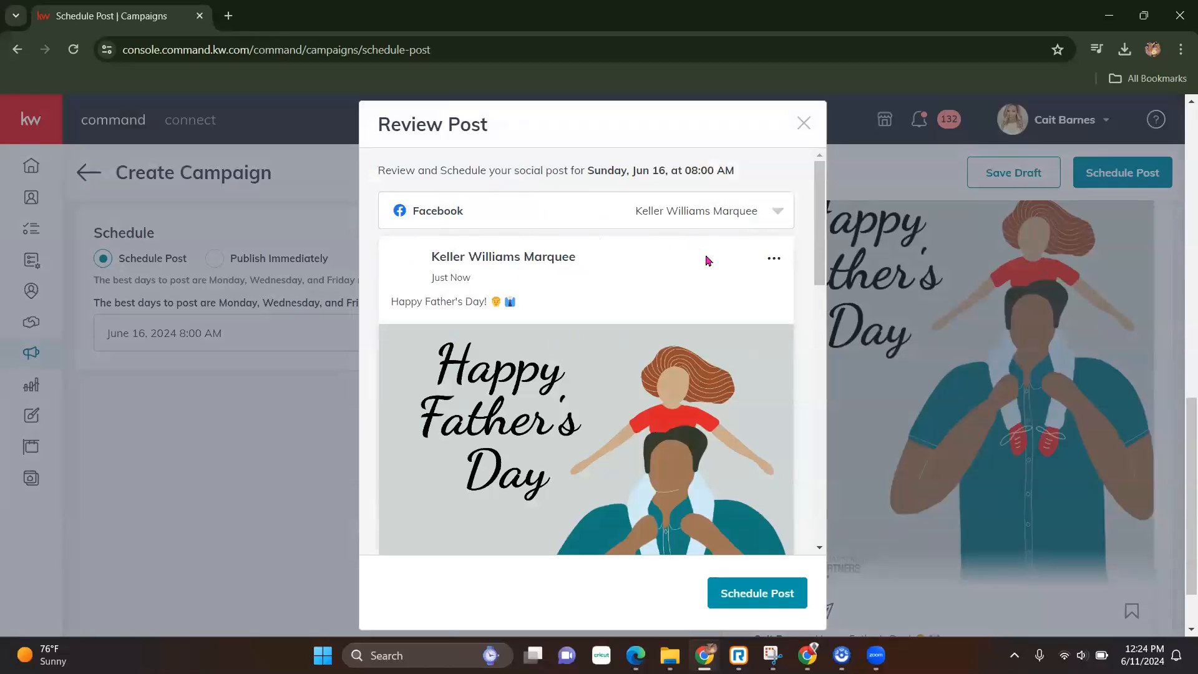
{"action": "scroll", "coordinate": [706, 287], "scroll_direction": "down", "scroll_amount": 10}
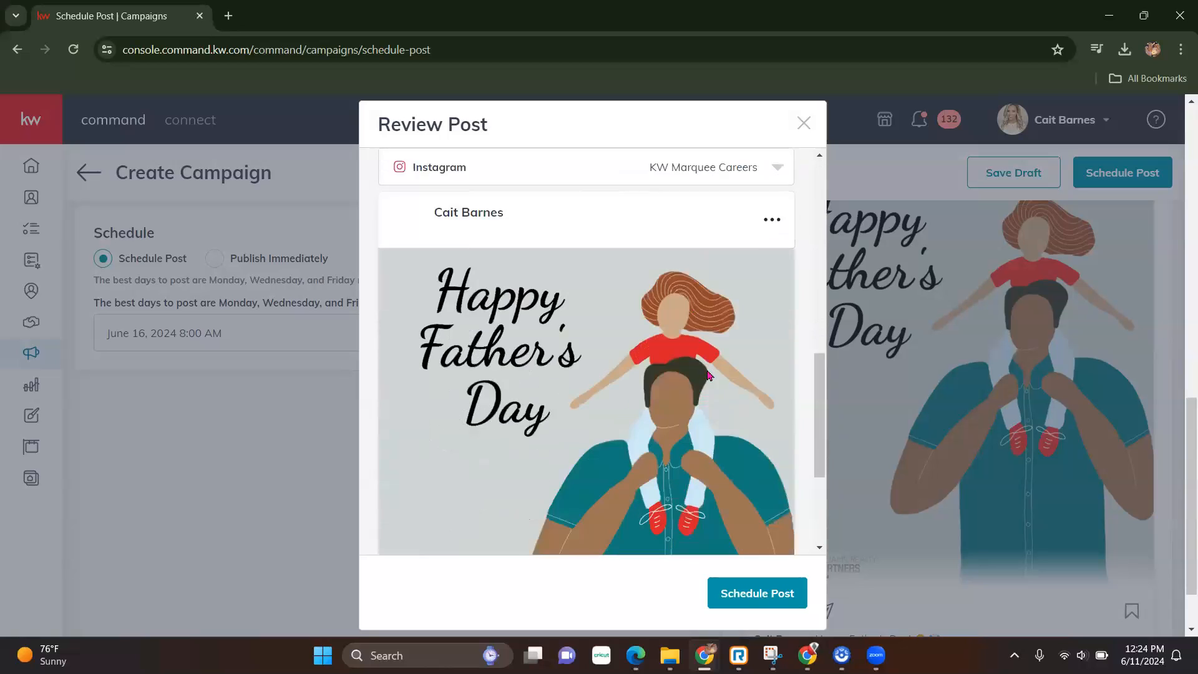
{"action": "left_click", "coordinate": [793, 600]}
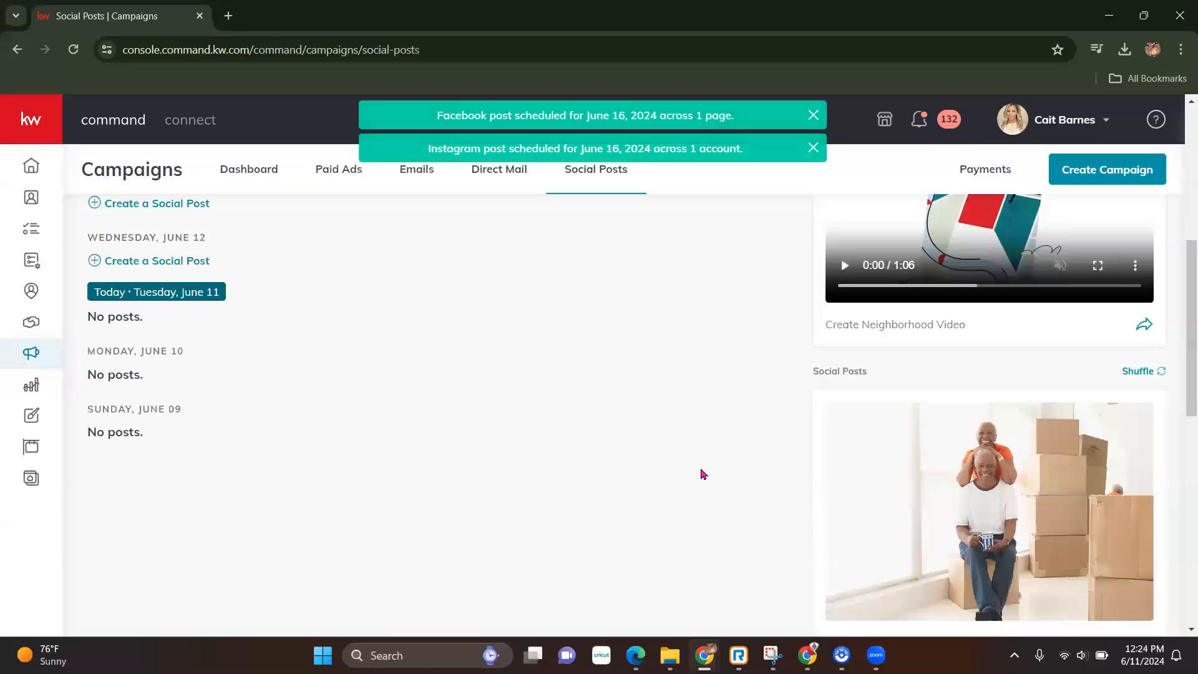
Step: Show the week of June 16 – June 22 in the social posts calendar and check the Father's Day post's date, time and channels
{"action": "scroll", "coordinate": [409, 372], "scroll_direction": "up", "scroll_amount": 6}
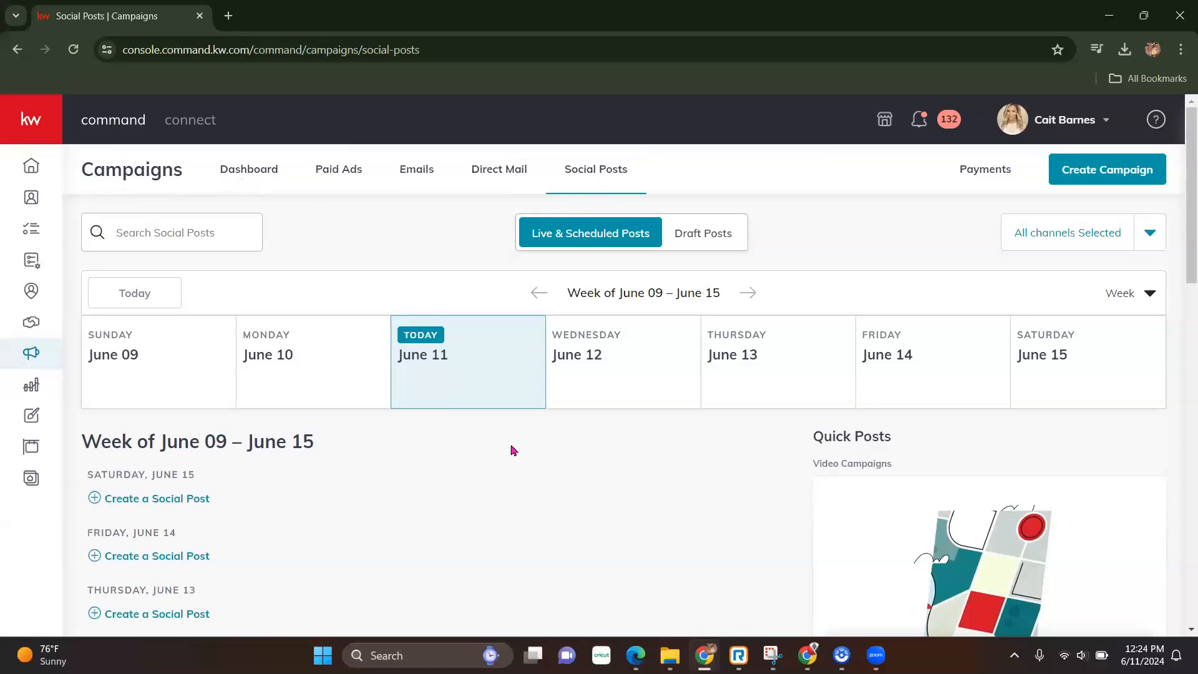
{"action": "scroll", "coordinate": [275, 410], "scroll_direction": "down", "scroll_amount": 4}
{"action": "scroll", "coordinate": [187, 437], "scroll_direction": "down", "scroll_amount": 4}
{"action": "scroll", "coordinate": [184, 375], "scroll_direction": "up", "scroll_amount": 4}
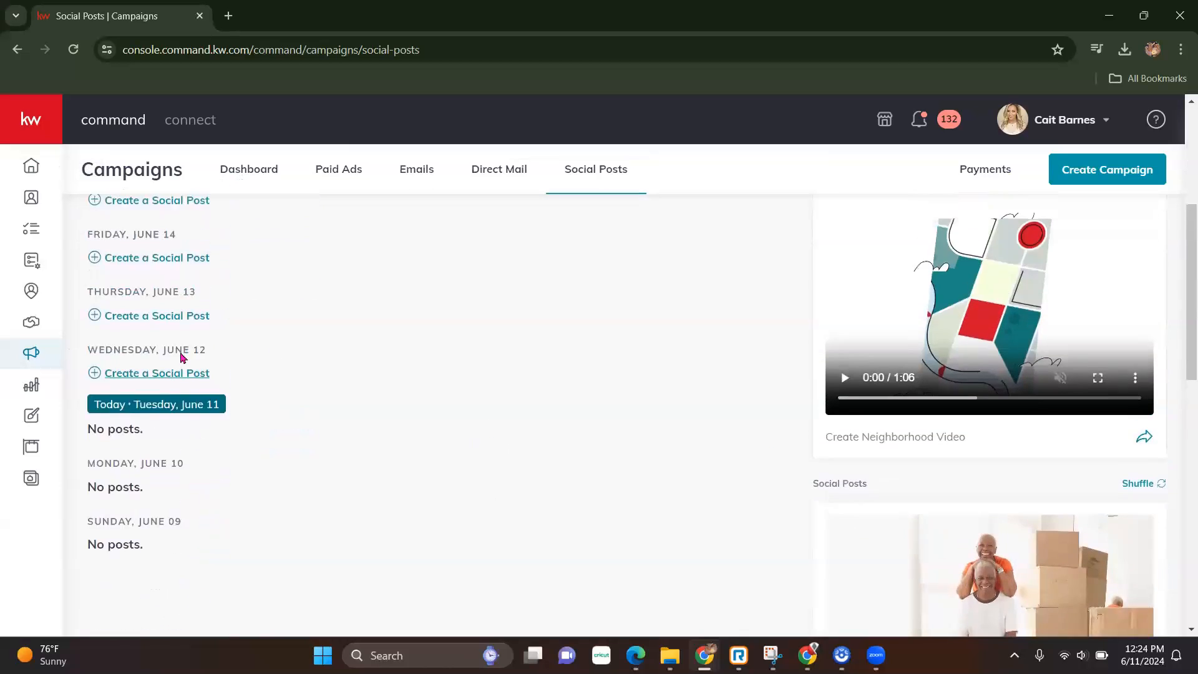
{"action": "scroll", "coordinate": [547, 401], "scroll_direction": "up", "scroll_amount": 4}
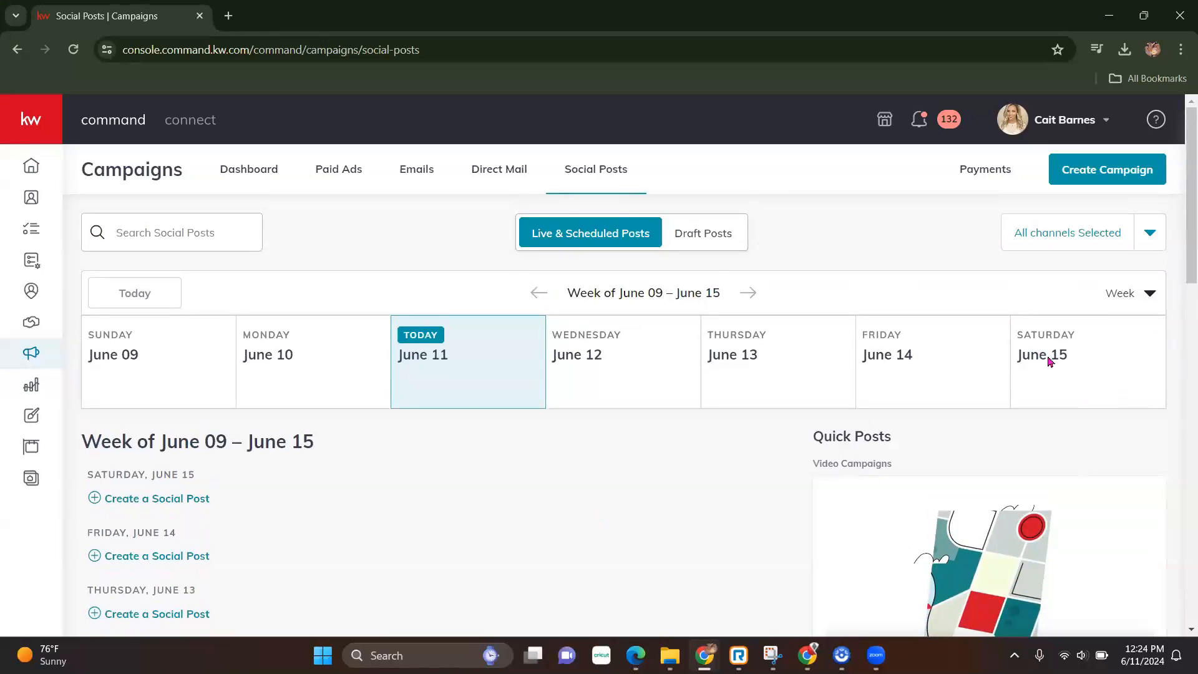
{"action": "left_click", "coordinate": [749, 293]}
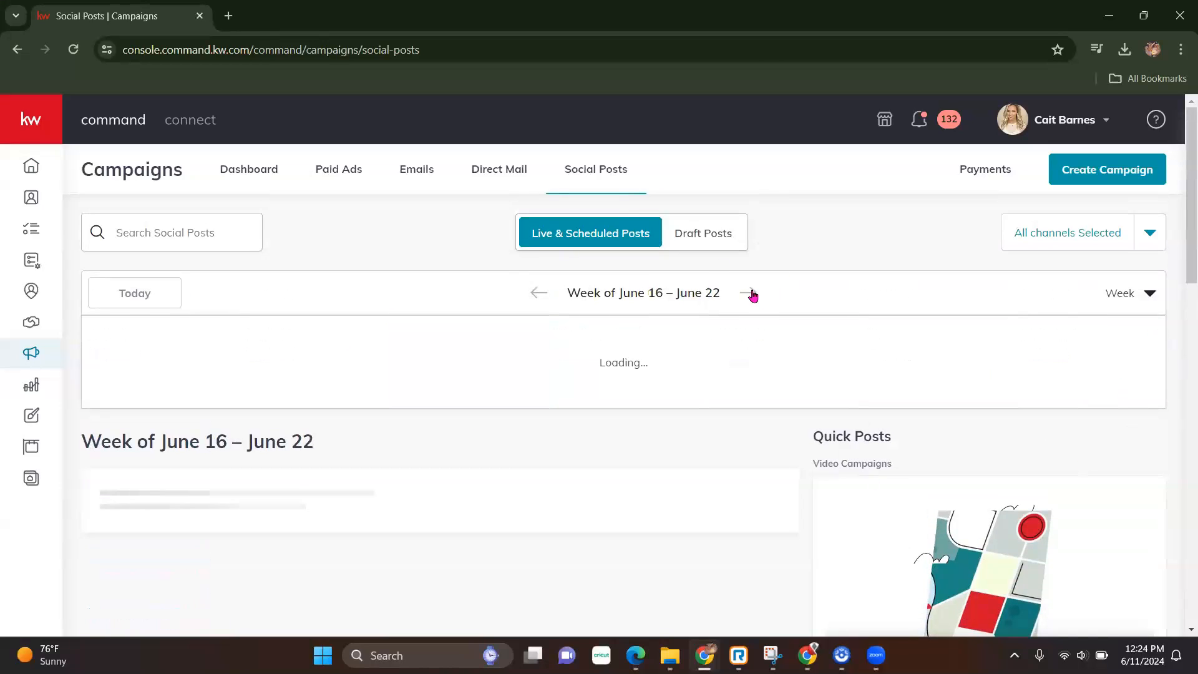
{"action": "scroll", "coordinate": [454, 393], "scroll_direction": "down", "scroll_amount": 8}
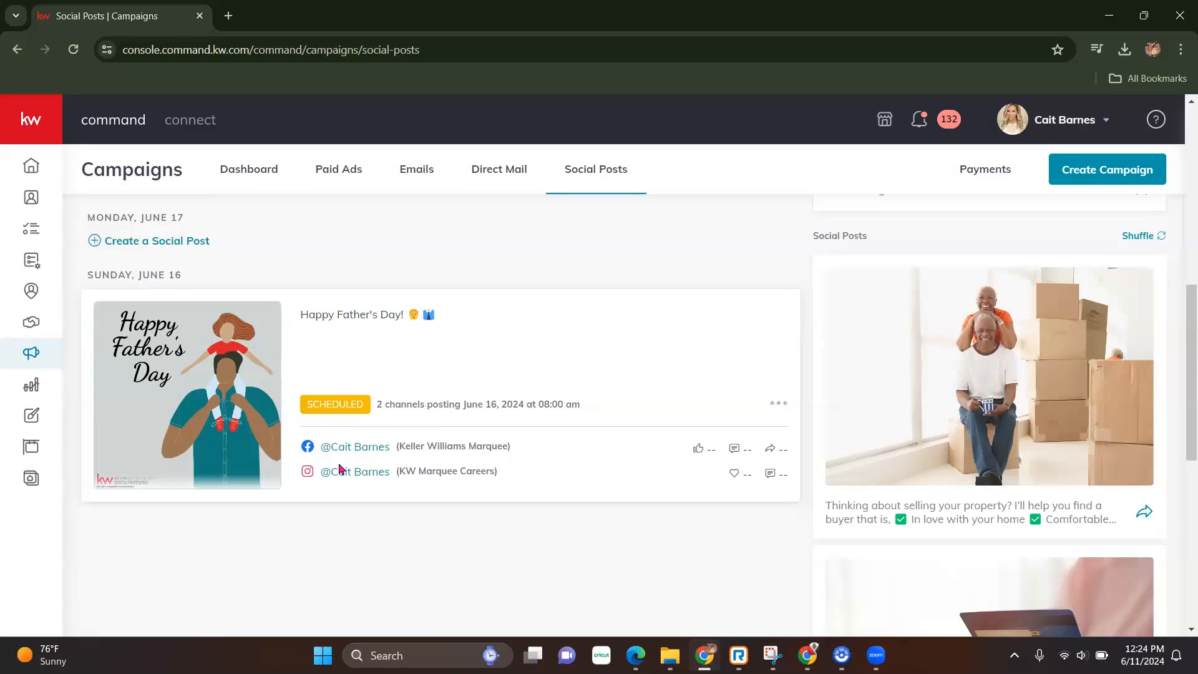
{"action": "left_click_drag", "start_coordinate": [312, 449], "coordinate": [499, 475]}
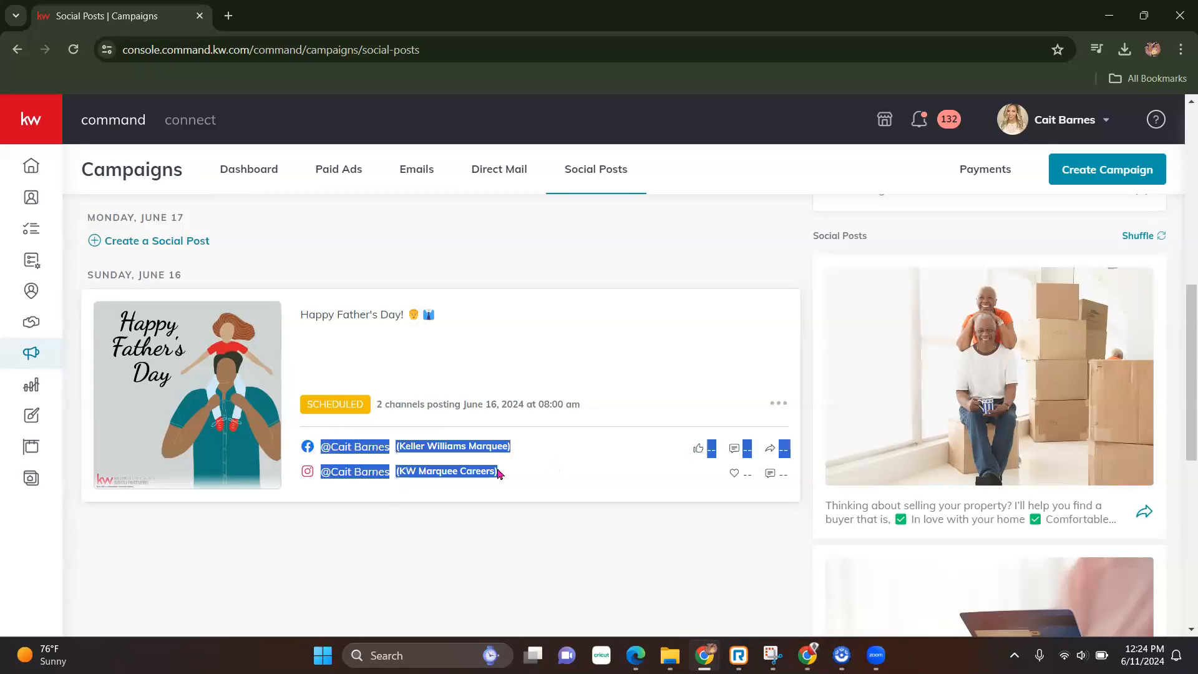
{"action": "left_click", "coordinate": [342, 523]}
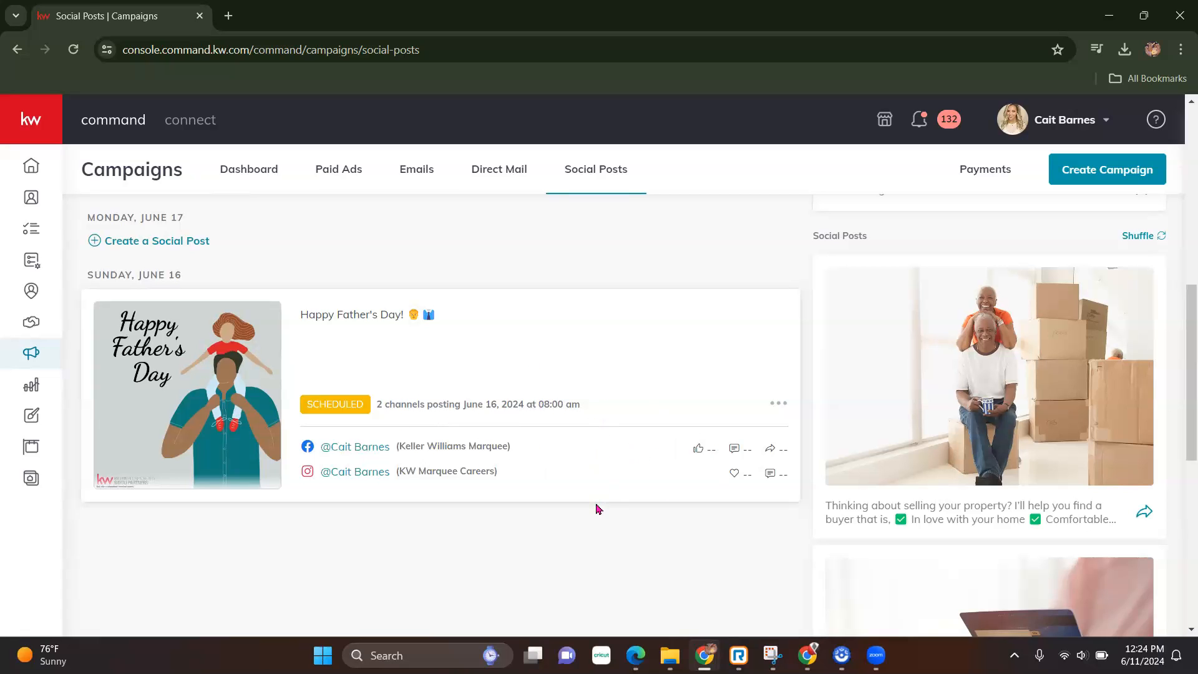
{"action": "scroll", "coordinate": [599, 518], "scroll_direction": "up", "scroll_amount": 8}
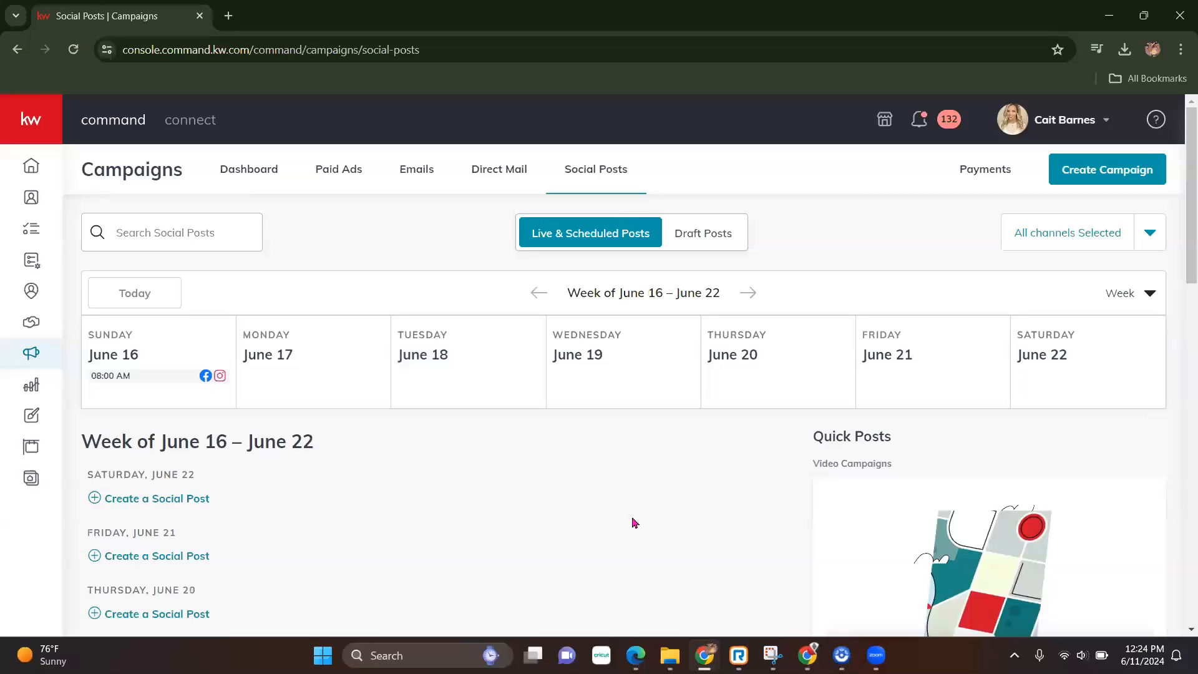